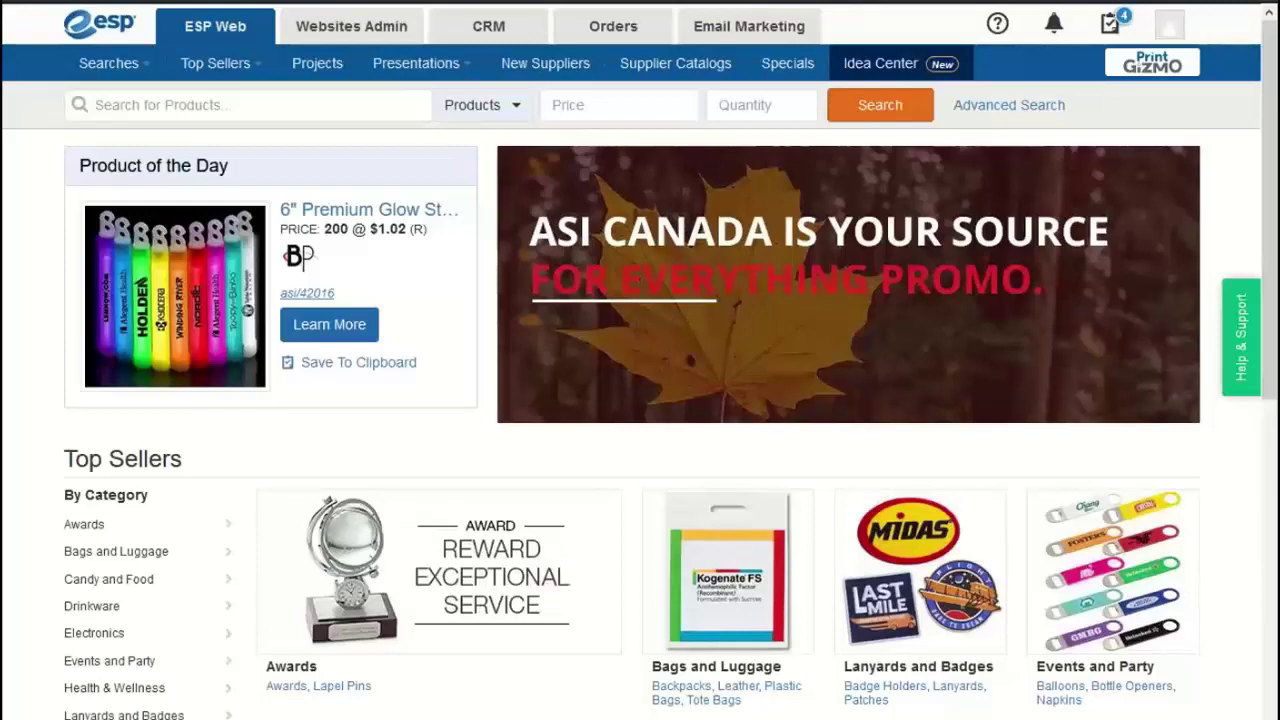
# Open Settings from the account avatar menu at the top right
pyautogui.click(1169, 25)
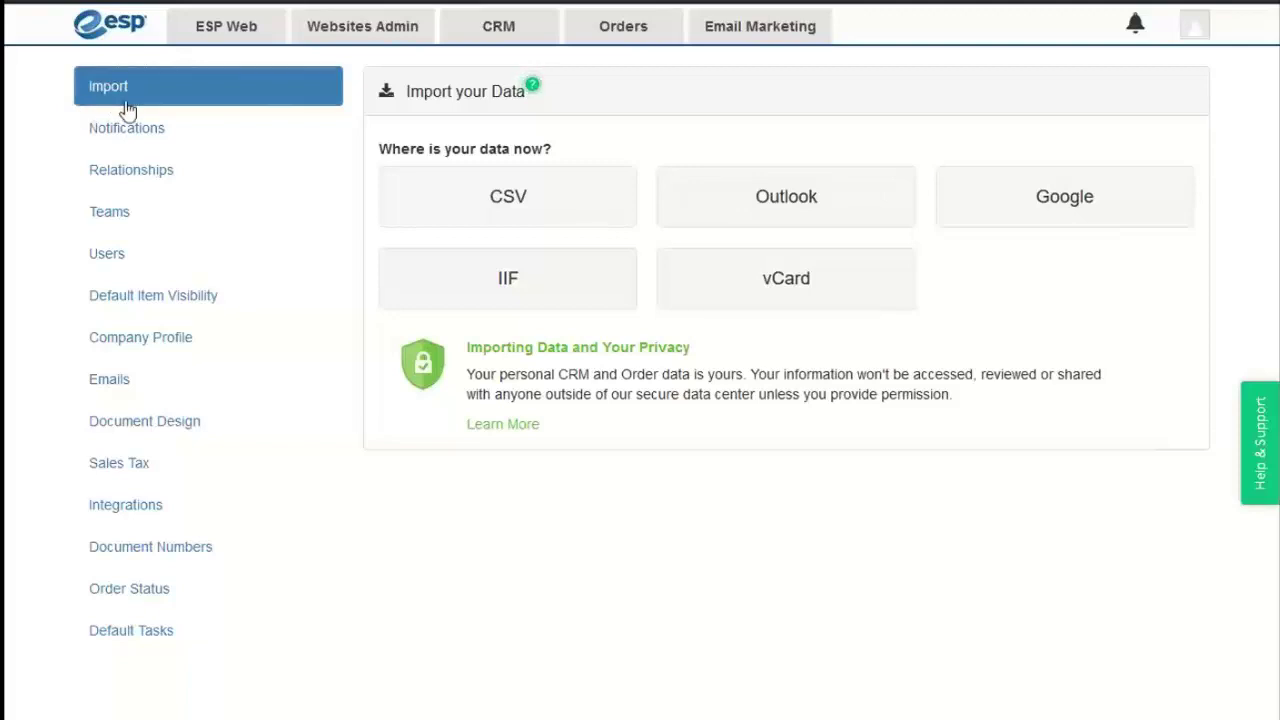
# Look over the Notifications preferences and the Emails settings page
pyautogui.click(155, 143)
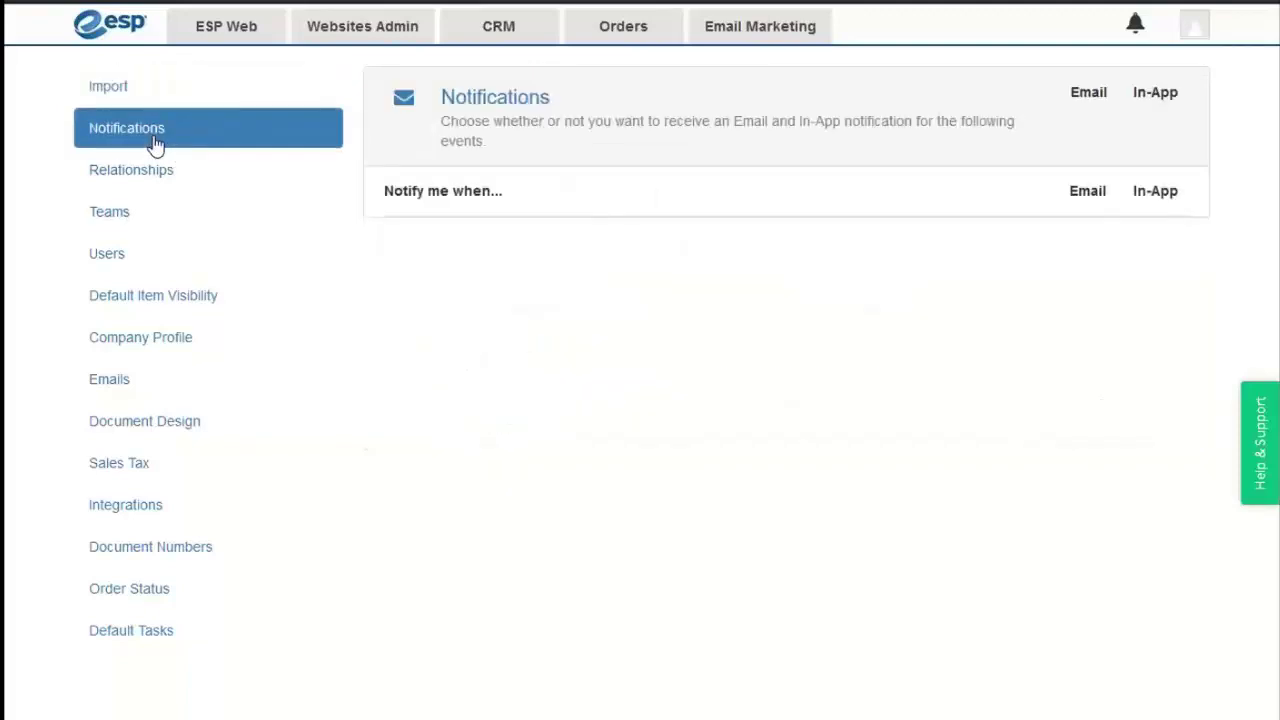
pyautogui.click(133, 381)
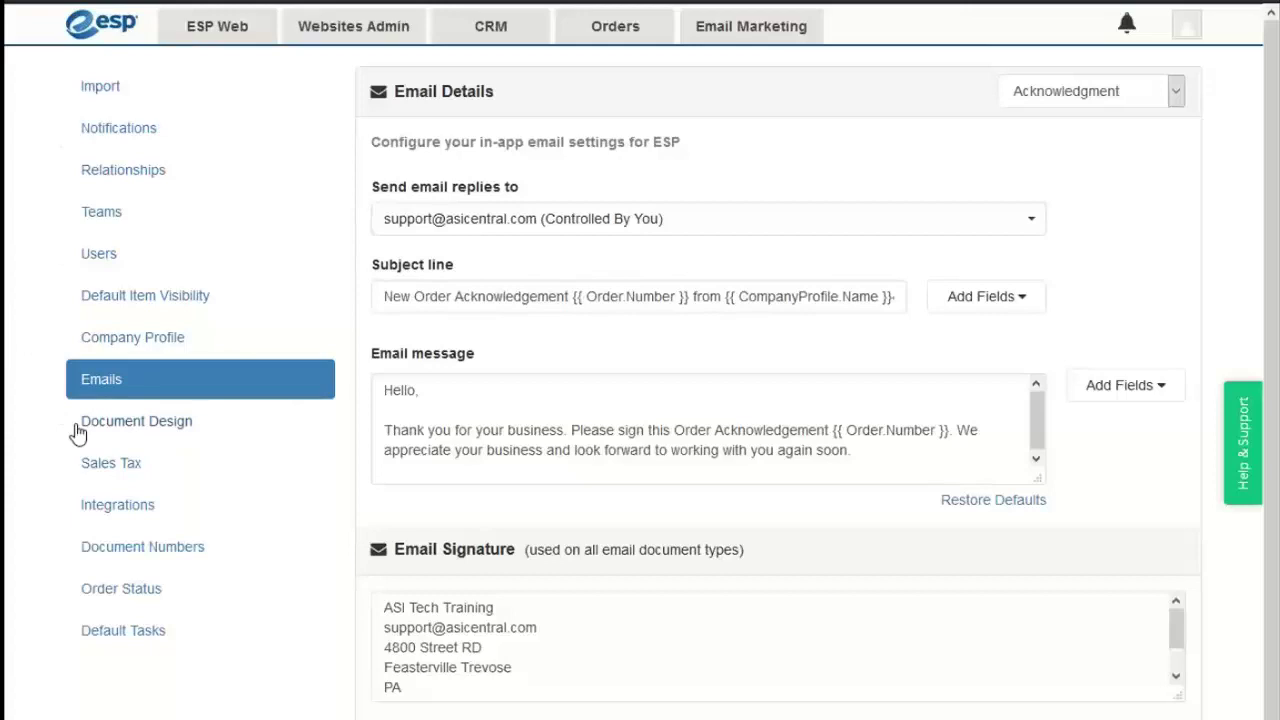
pyautogui.scroll(-1, 106, 418)
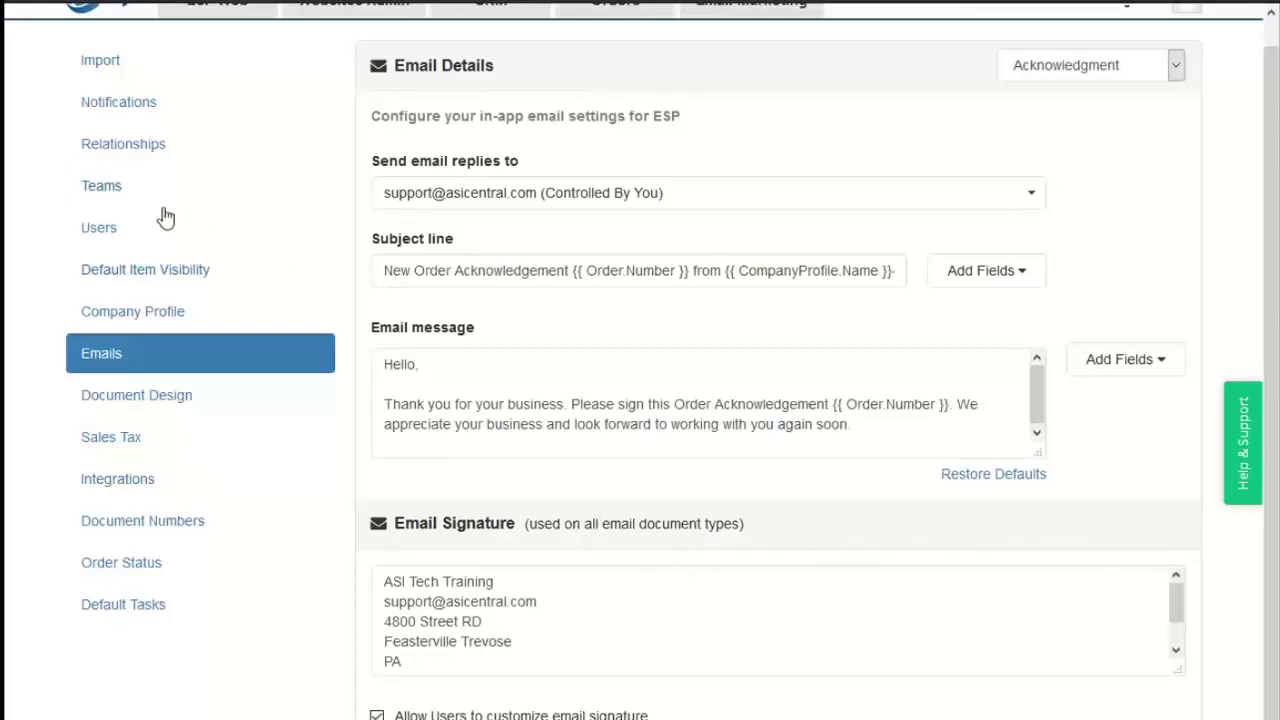
# Browse the Users list, return to Notifications, then go to the Teams page
pyautogui.click(138, 230)
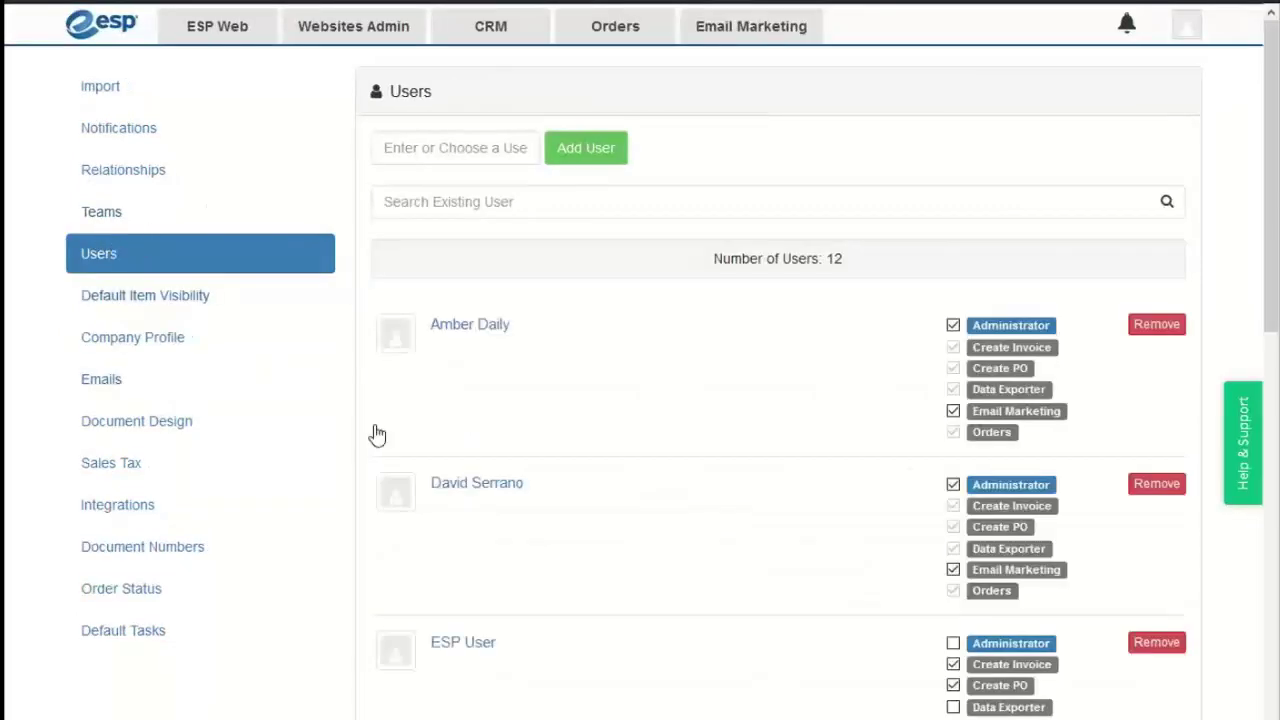
pyautogui.scroll(-14, 557, 649)
pyautogui.scroll(5, 560, 682)
pyautogui.scroll(9, 557, 682)
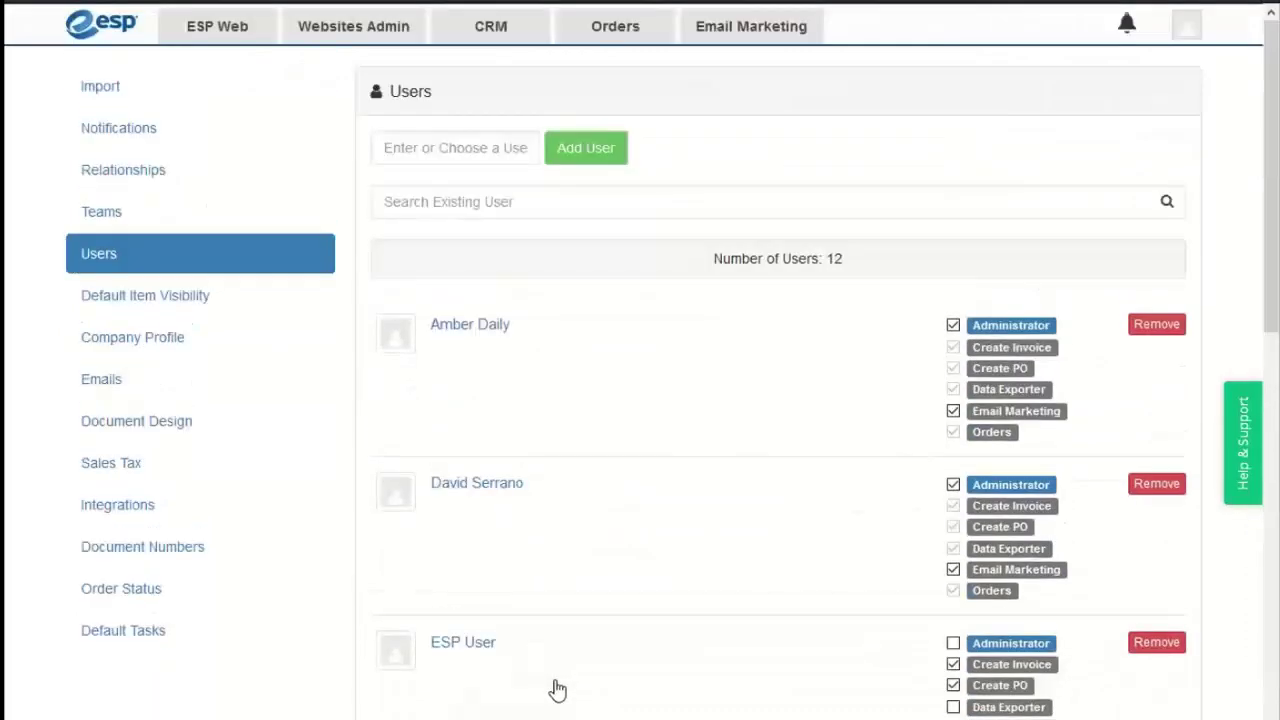
pyautogui.click(165, 130)
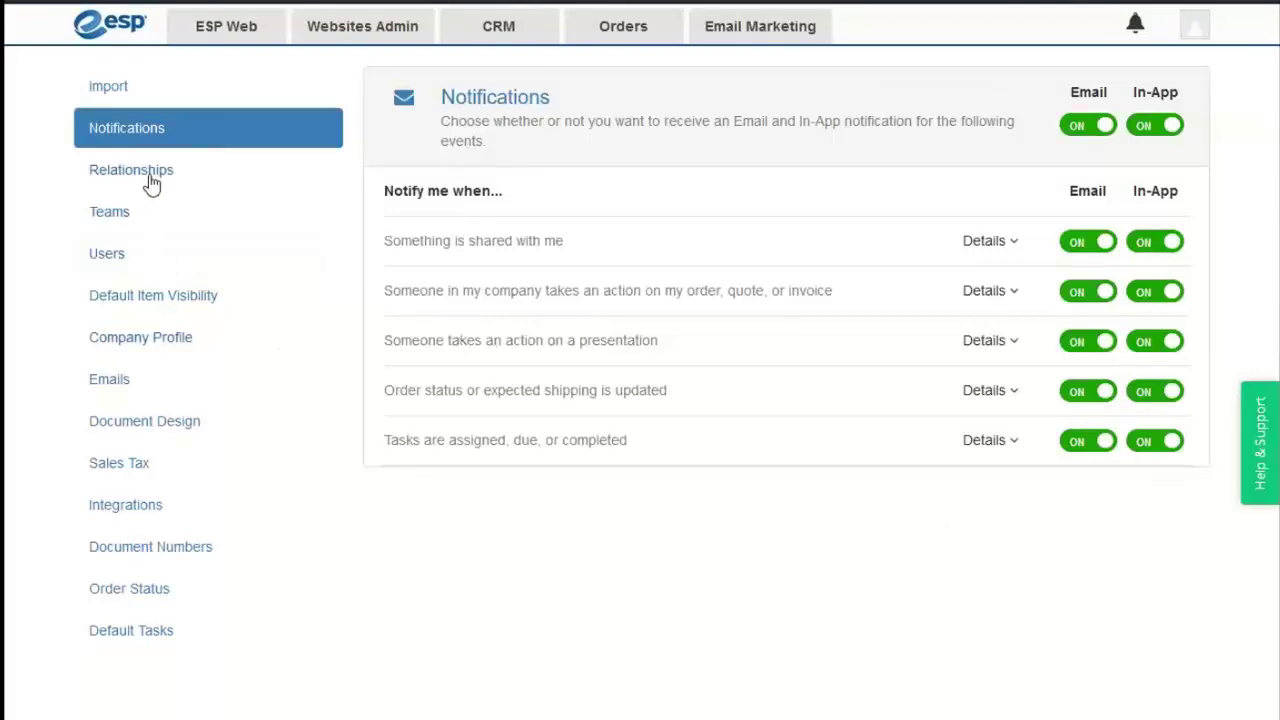
pyautogui.click(132, 222)
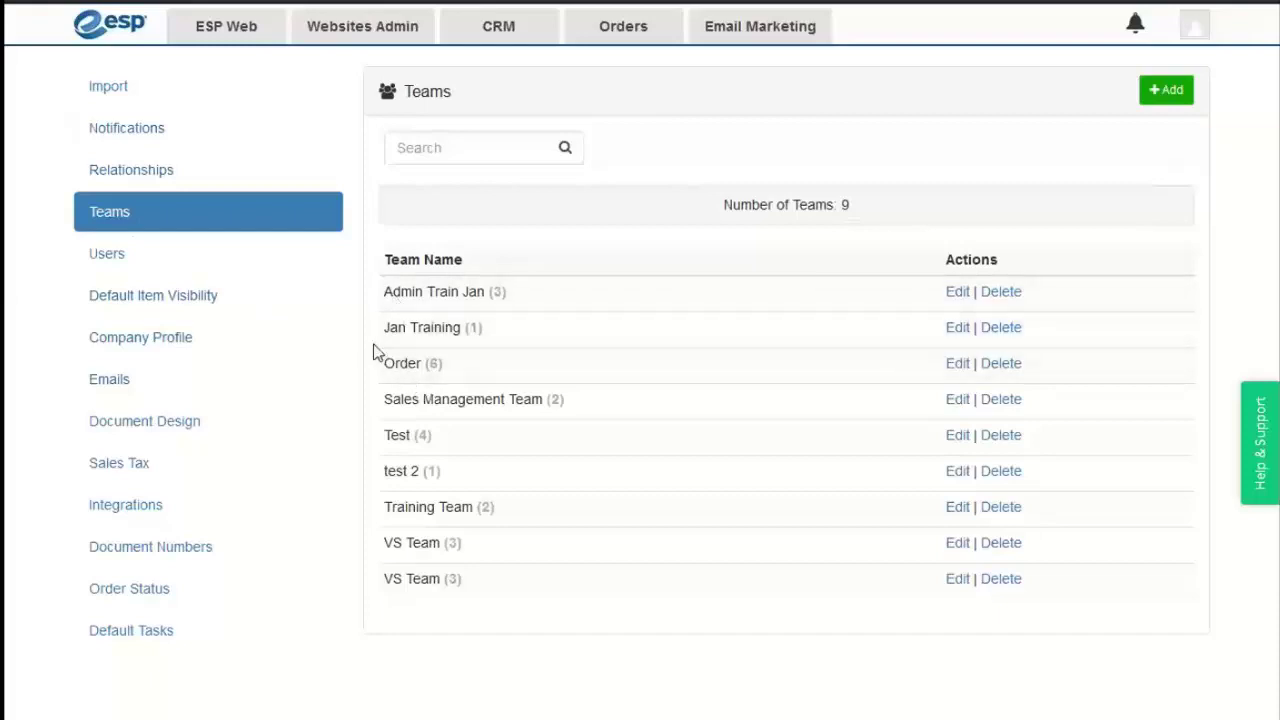
pyautogui.click(163, 146)
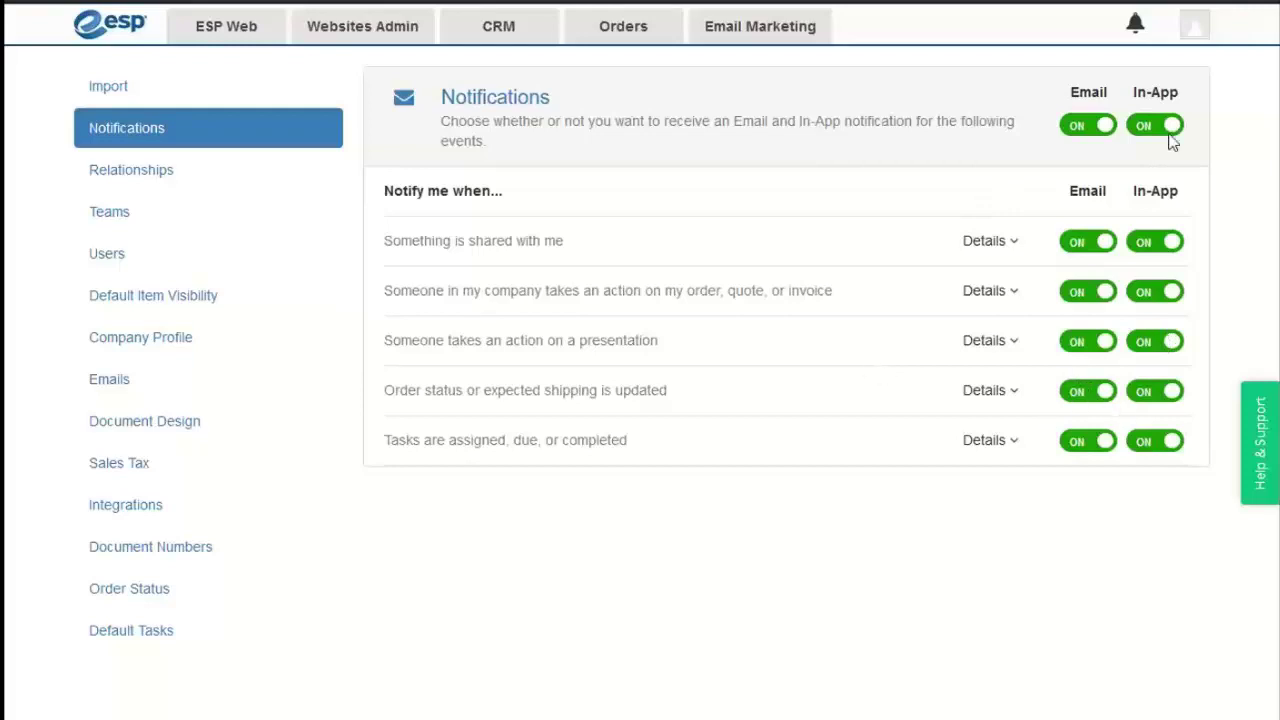
# Check the notification feed, then expand 'Something is shared with me' and switch its Email and In-App alerts off
pyautogui.click(1136, 28)
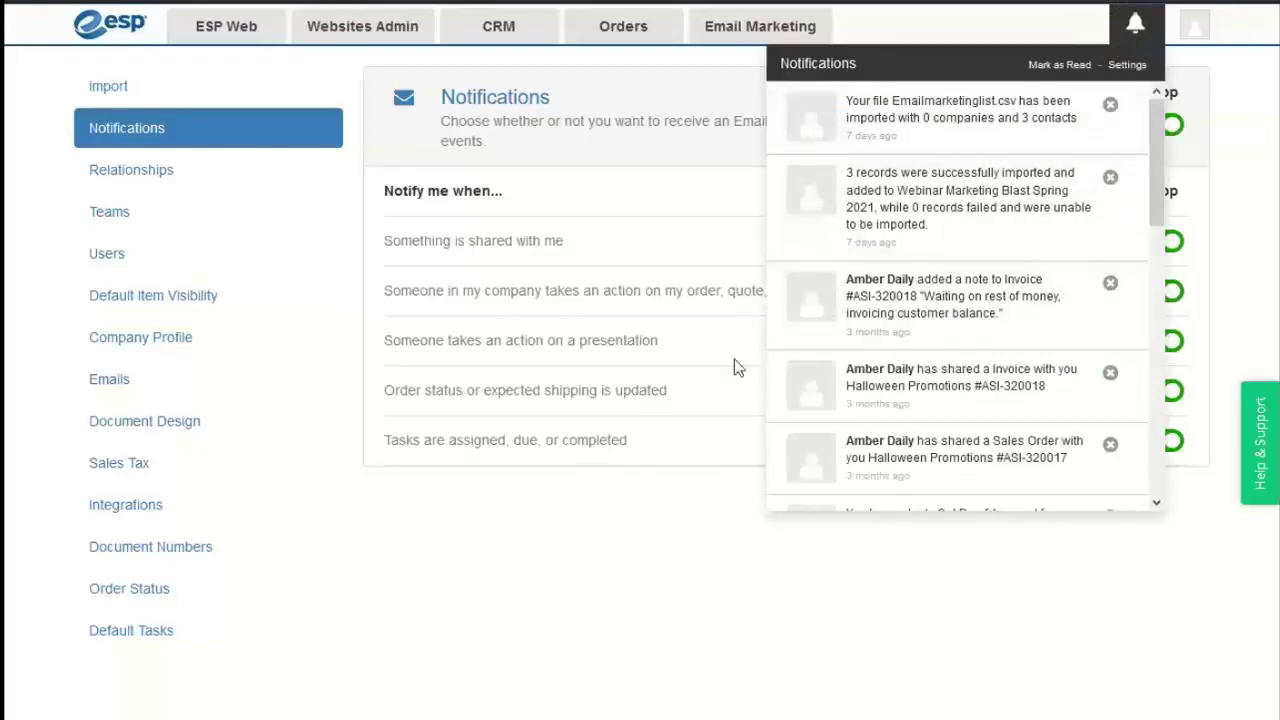
pyautogui.click(707, 375)
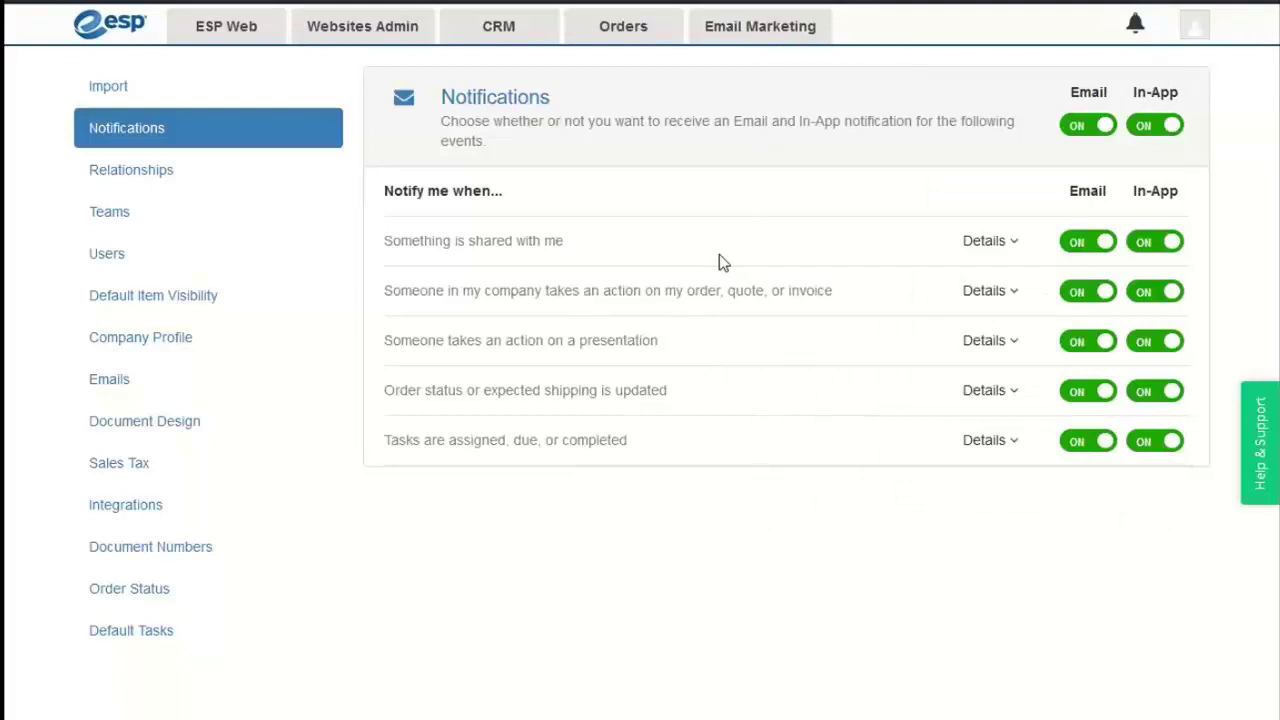
pyautogui.click(1000, 246)
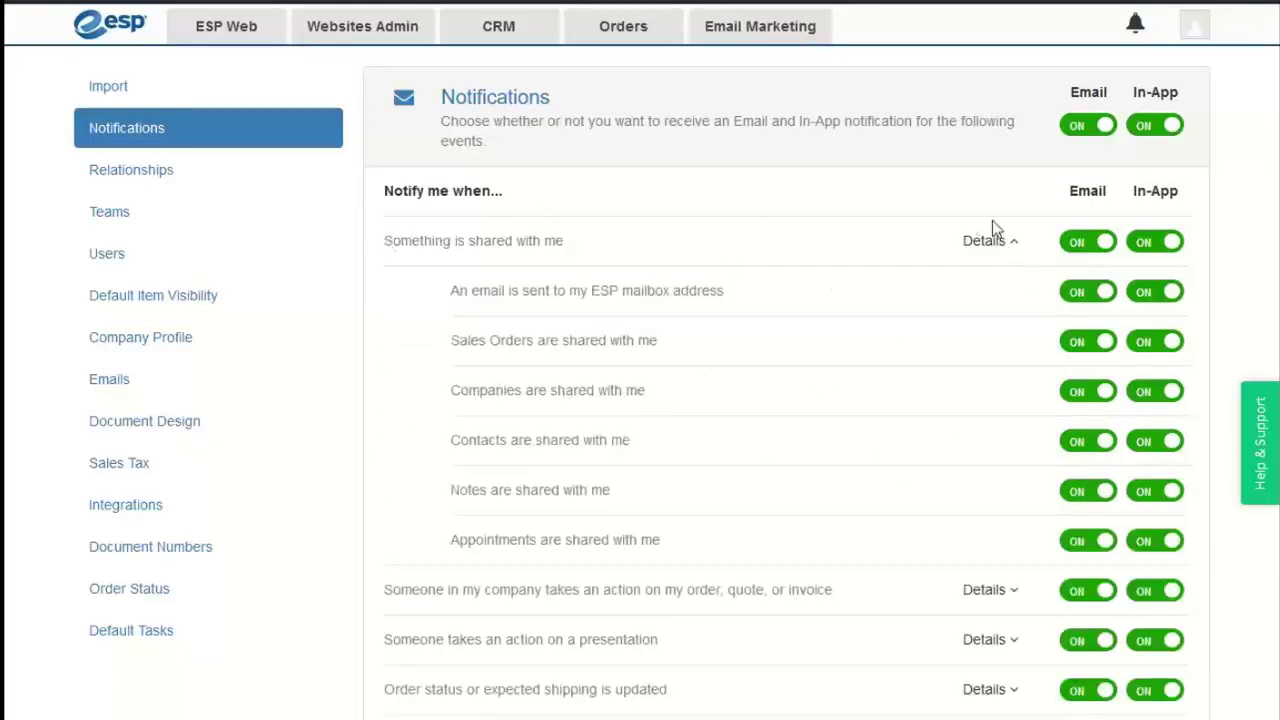
pyautogui.moveTo(385, 247); pyautogui.dragTo(499, 231)
pyautogui.click(1070, 244)
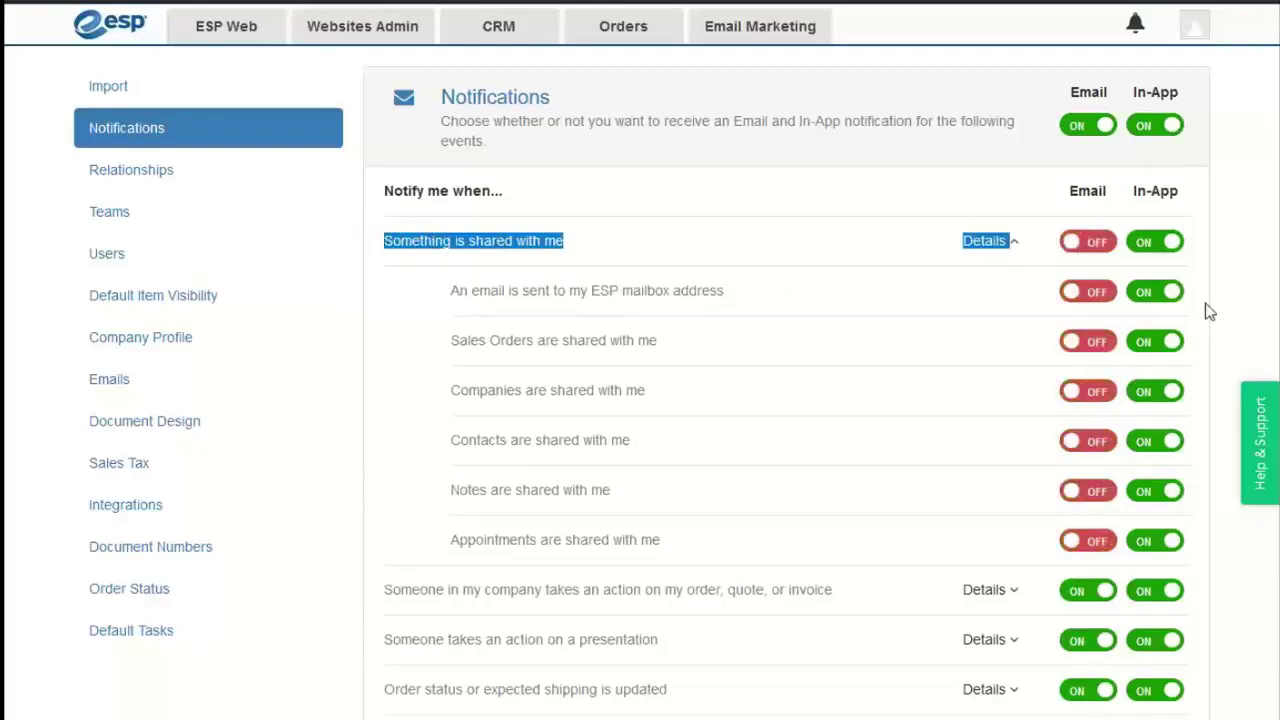
pyautogui.click(1163, 248)
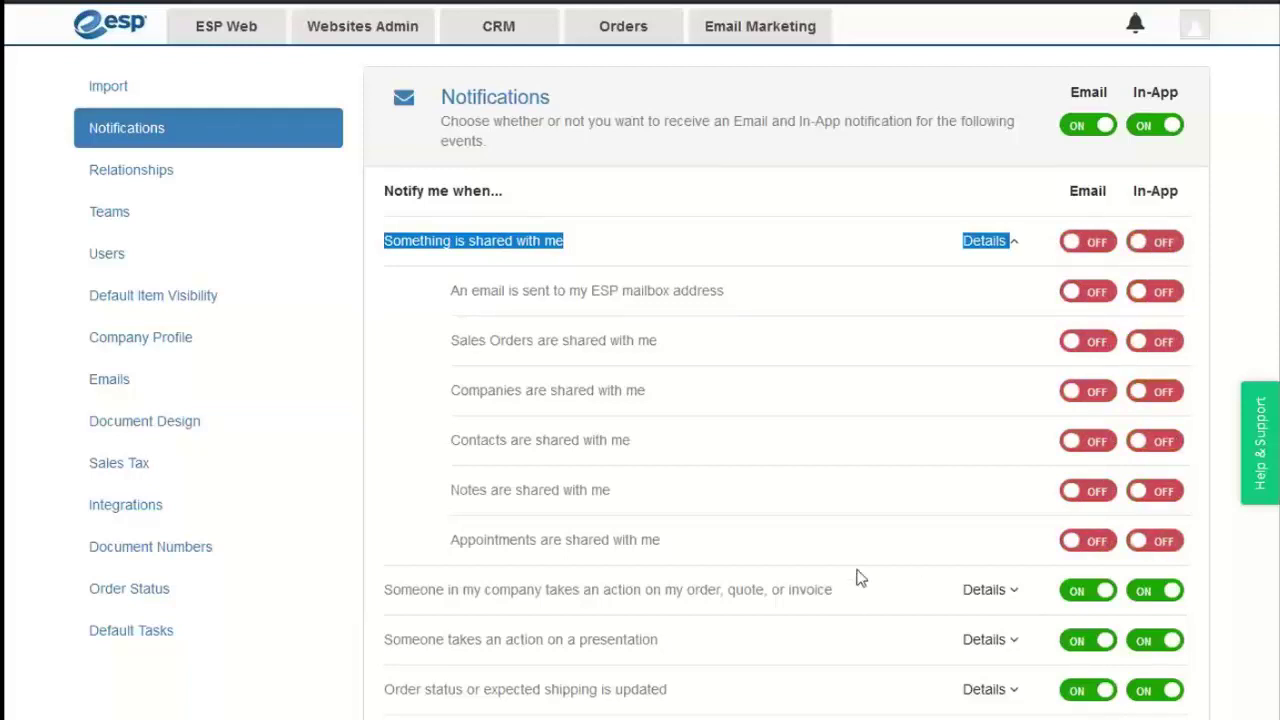
pyautogui.click(548, 287)
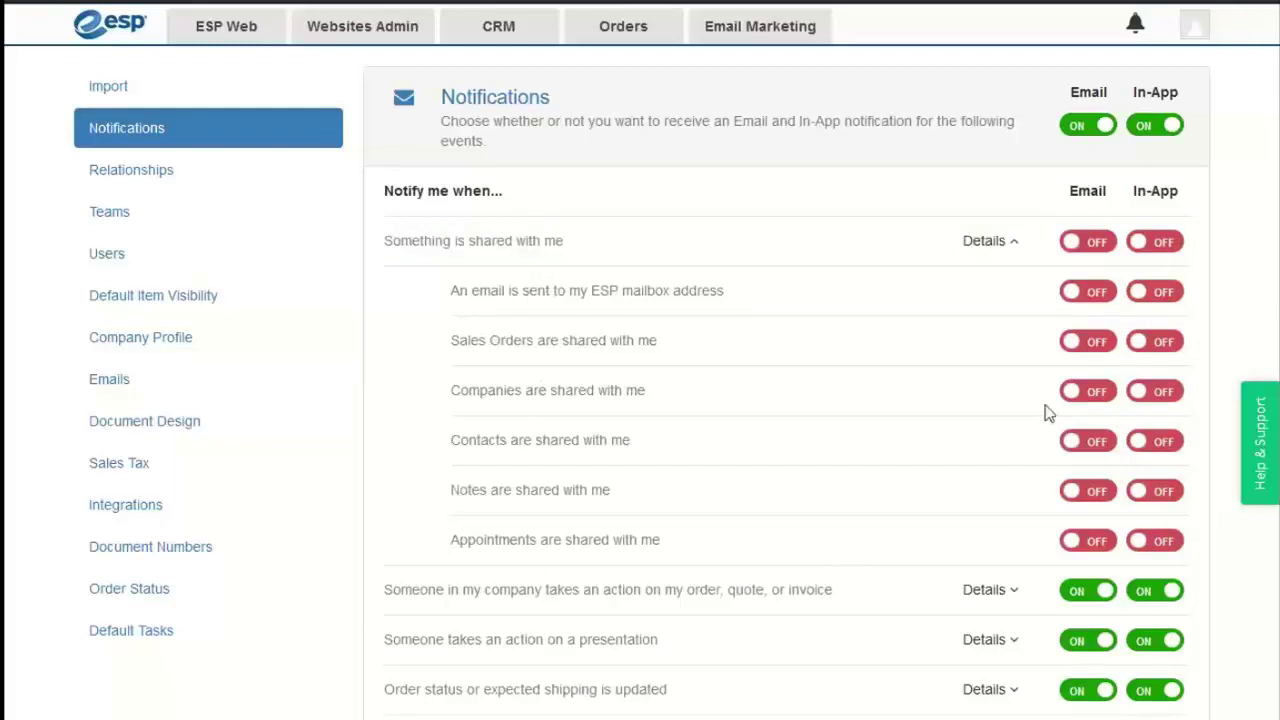
# Turn on Email and In-App alerts for shared Sales Orders
pyautogui.click(1087, 341)
pyautogui.click(1164, 344)
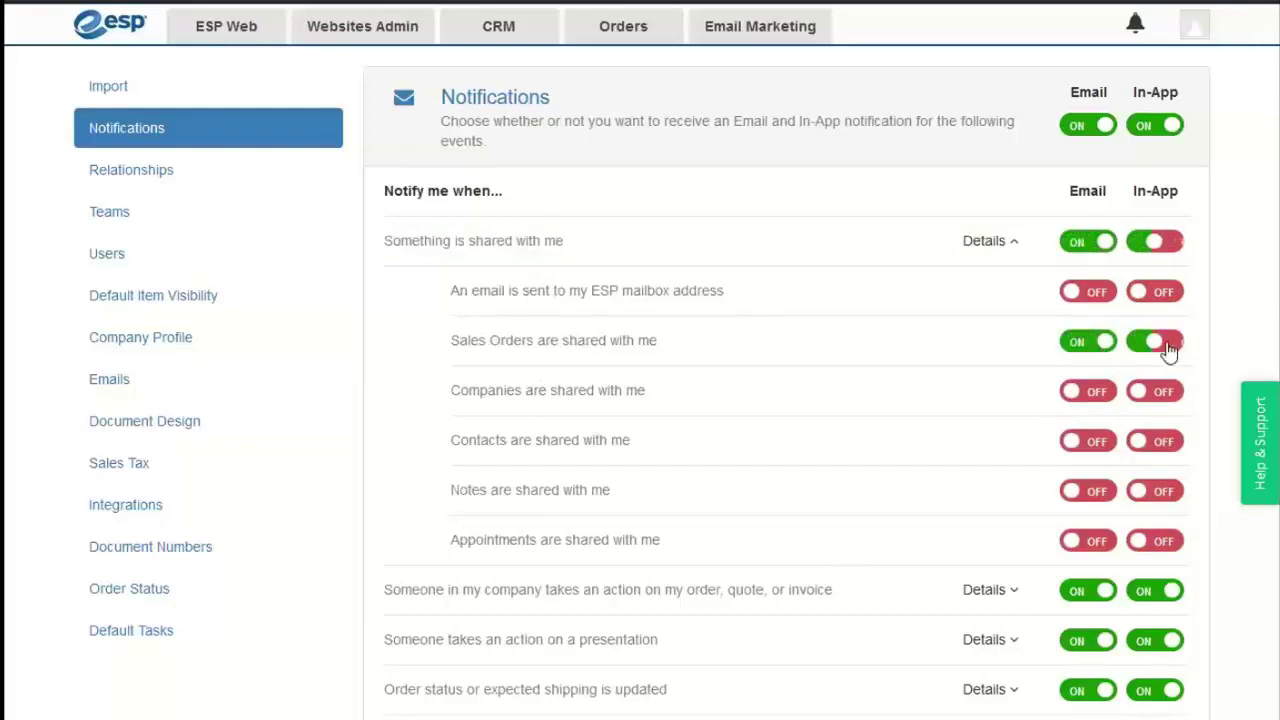
pyautogui.moveTo(459, 340); pyautogui.dragTo(450, 340)
pyautogui.moveTo(636, 342); pyautogui.dragTo(563, 343)
pyautogui.click(560, 337)
# Toggle all shared-item alerts off and back on, collapse Details, and turn off presentation Email alerts
pyautogui.click(1087, 241)
pyautogui.click(1165, 245)
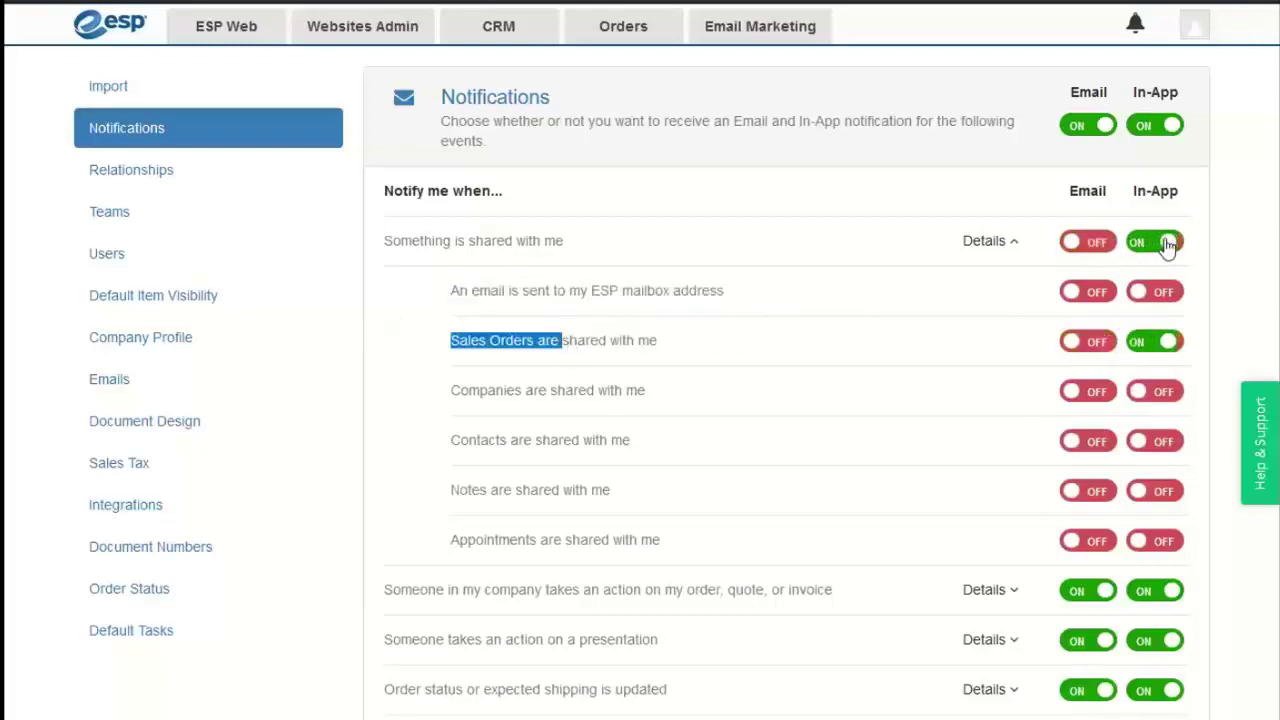
pyautogui.click(1165, 245)
pyautogui.click(1093, 243)
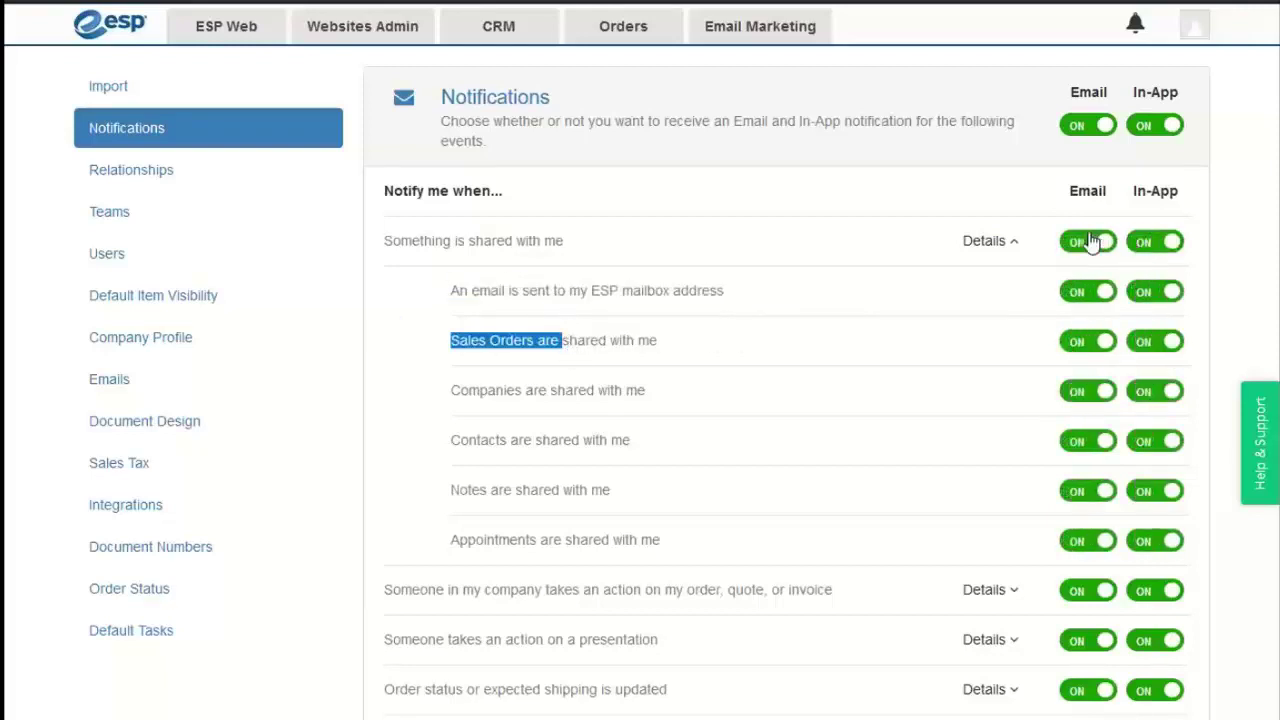
pyautogui.click(993, 247)
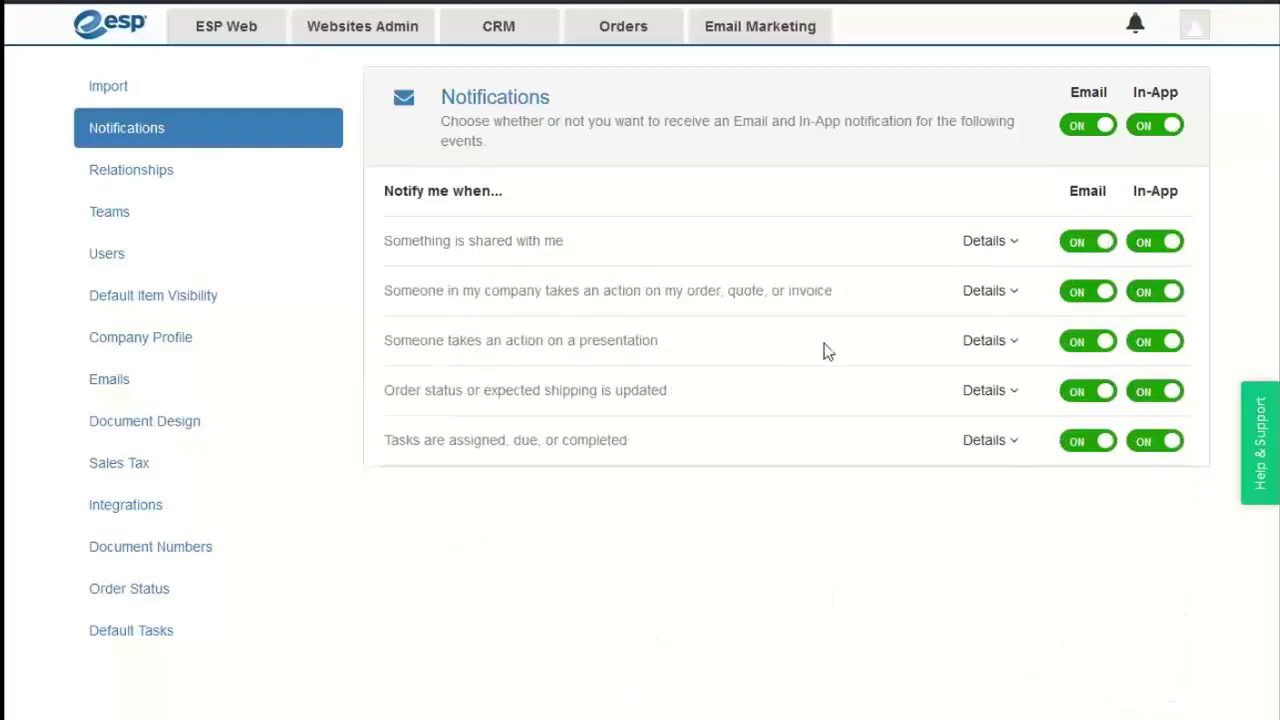
pyautogui.click(1098, 350)
# Re-enable presentation Email alerts and go to the nine-team Teams list
pyautogui.click(1082, 348)
pyautogui.click(152, 212)
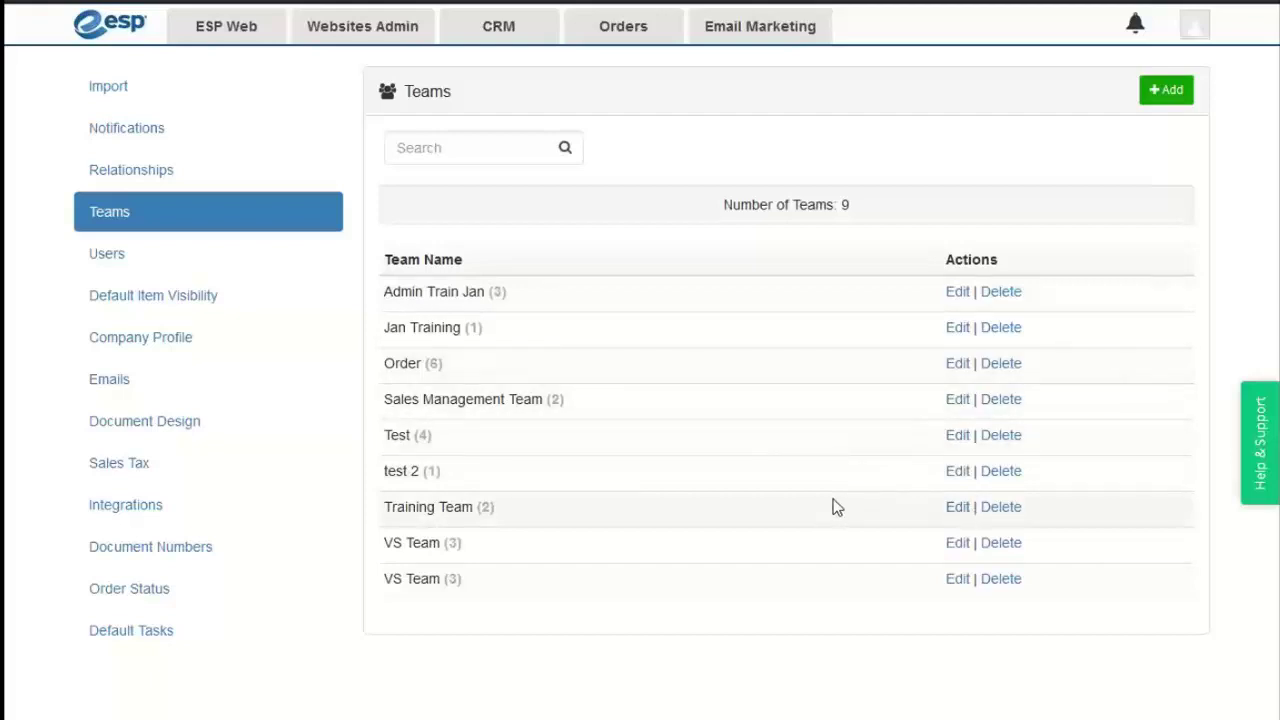
# Edit Admin Train Jan, add then remove a fourth member, and save it with its three originals
pyautogui.click(954, 294)
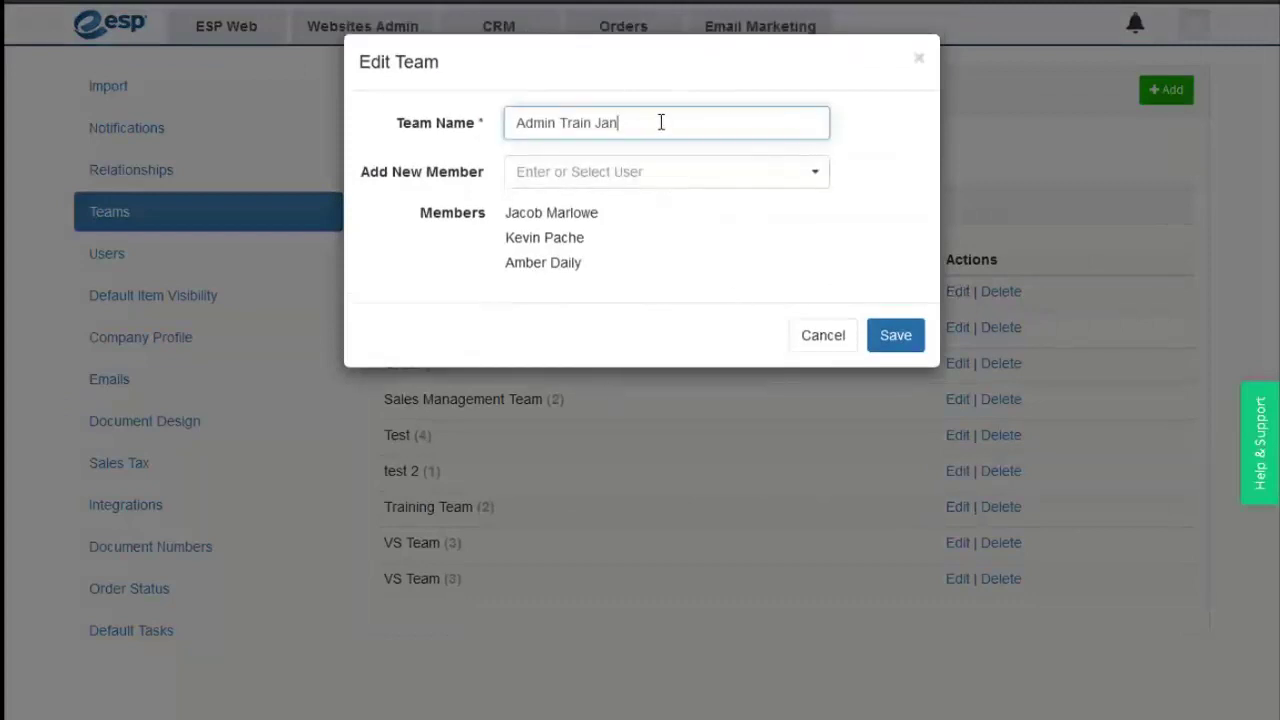
pyautogui.moveTo(661, 122); pyautogui.dragTo(409, 80)
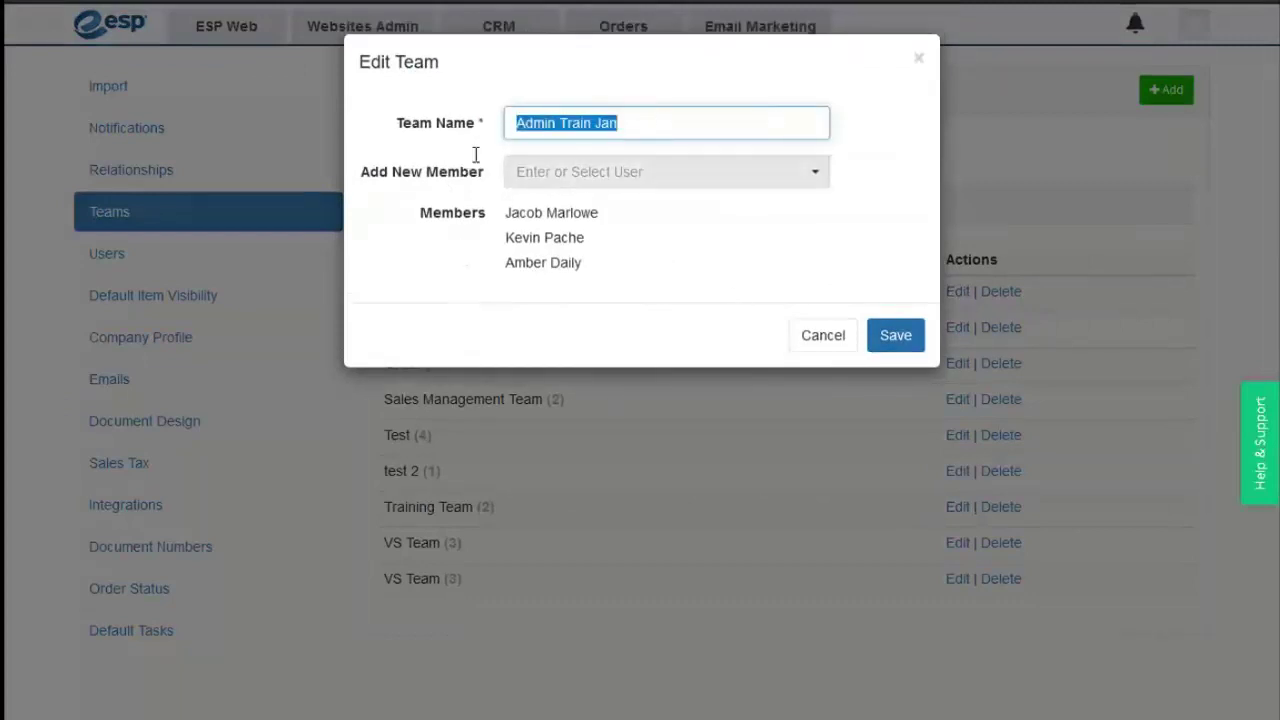
pyautogui.click(543, 123)
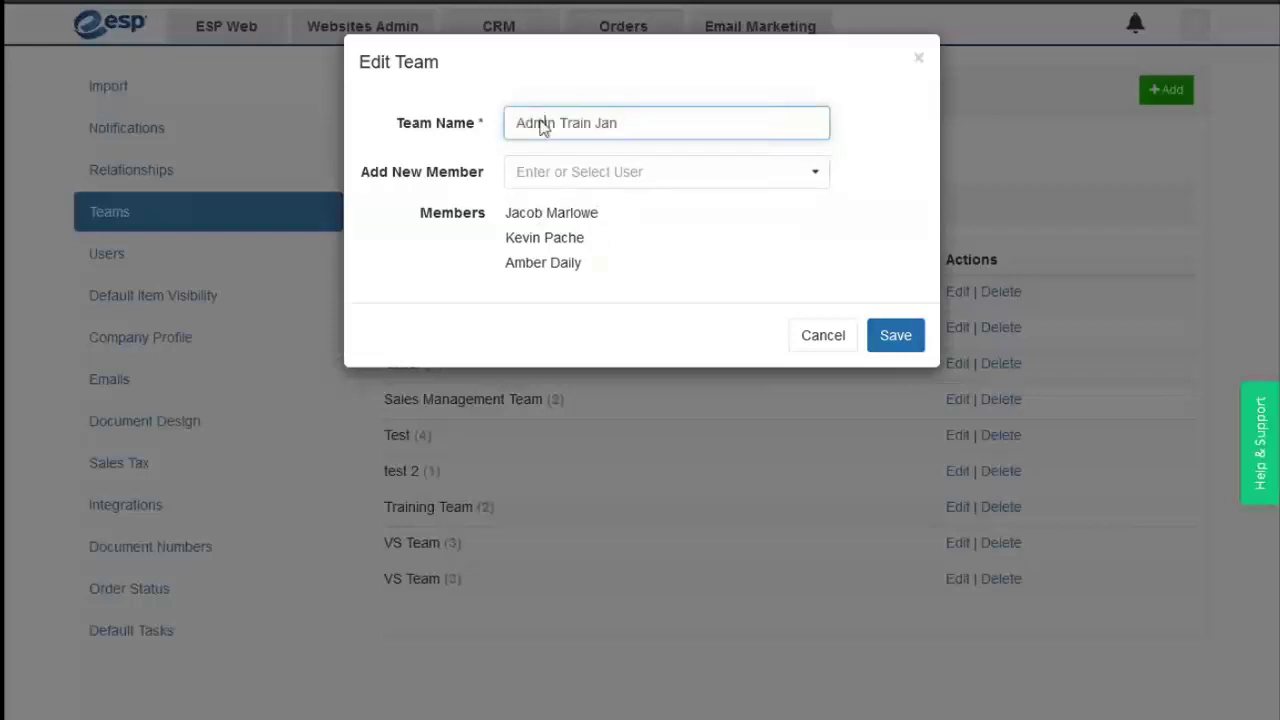
pyautogui.click(682, 173)
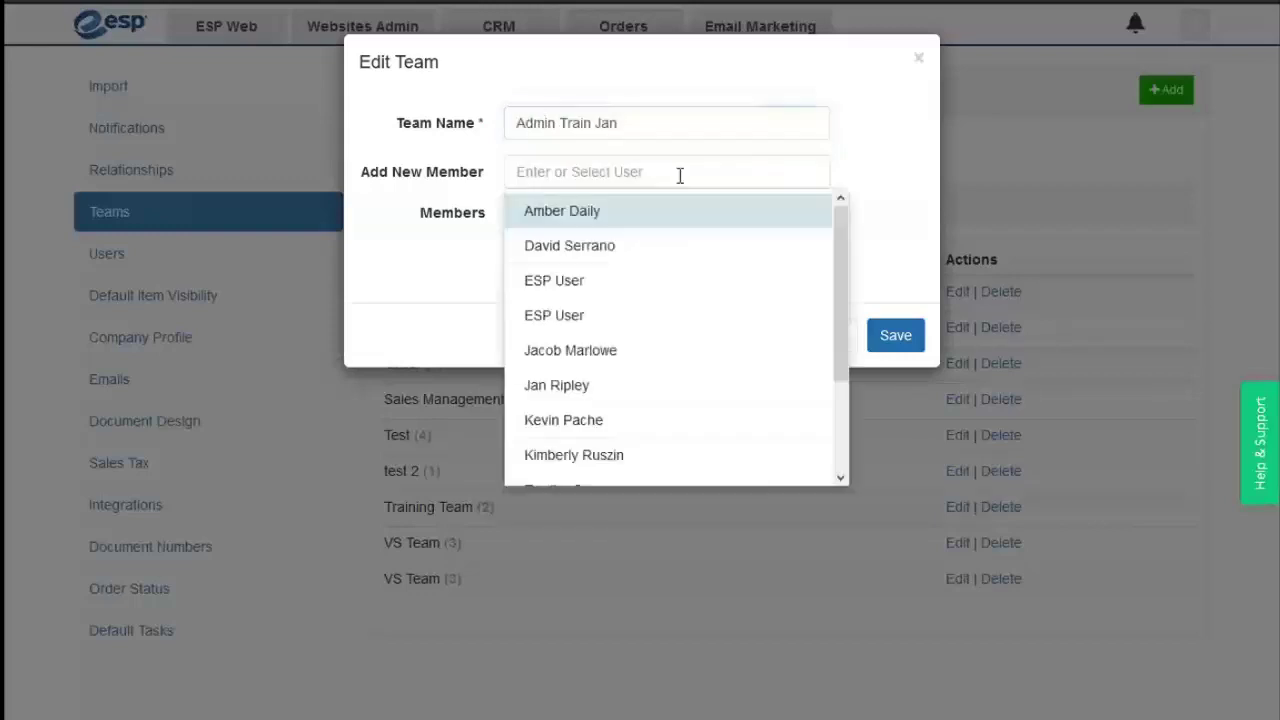
pyautogui.click(586, 388)
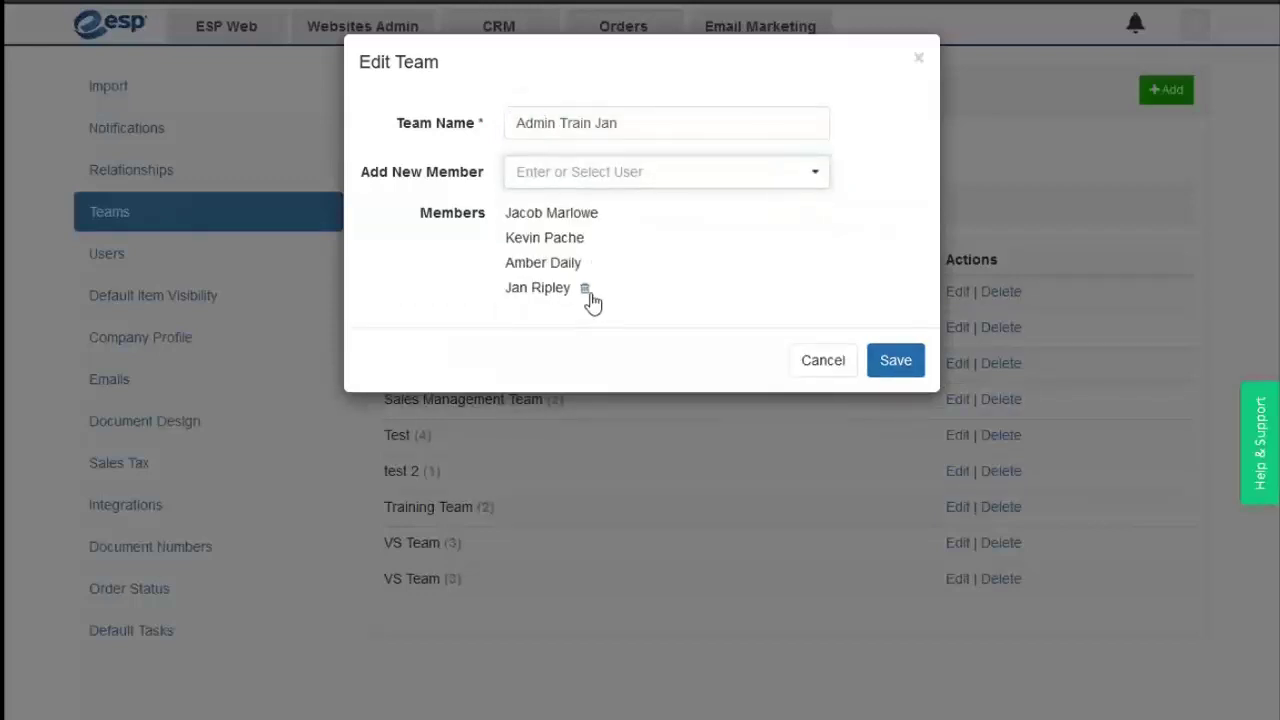
pyautogui.click(586, 287)
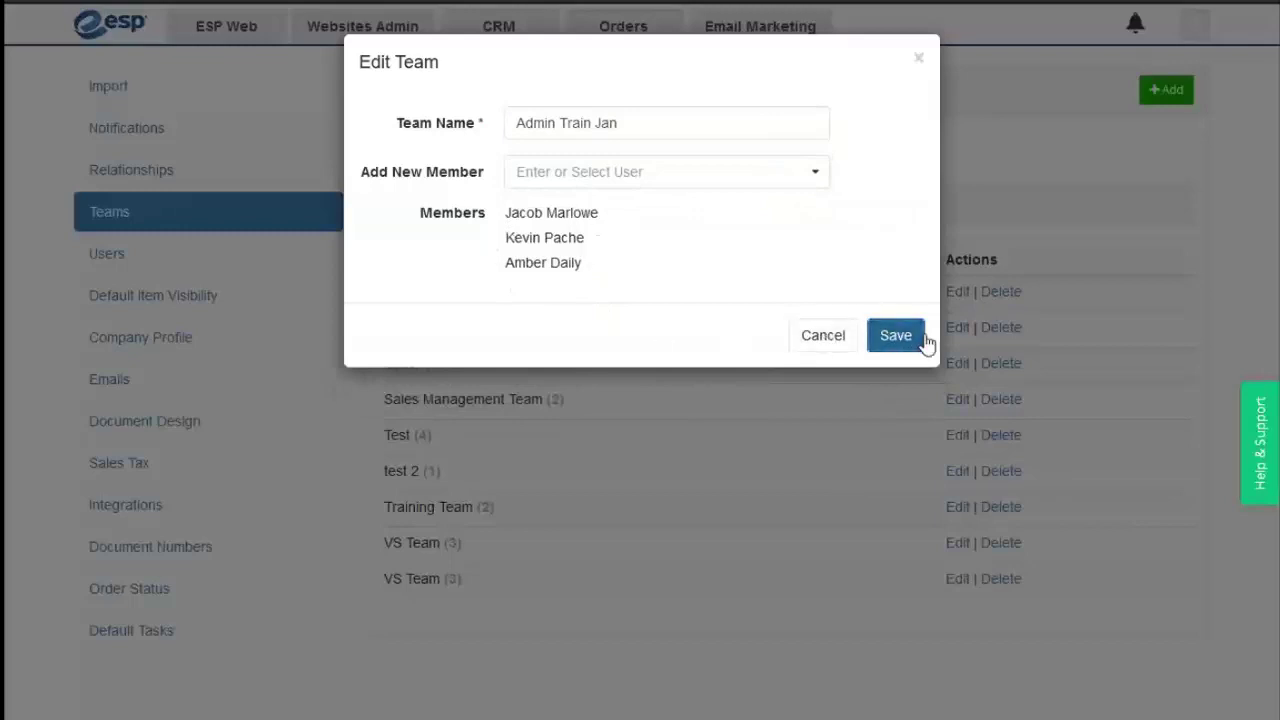
pyautogui.click(888, 345)
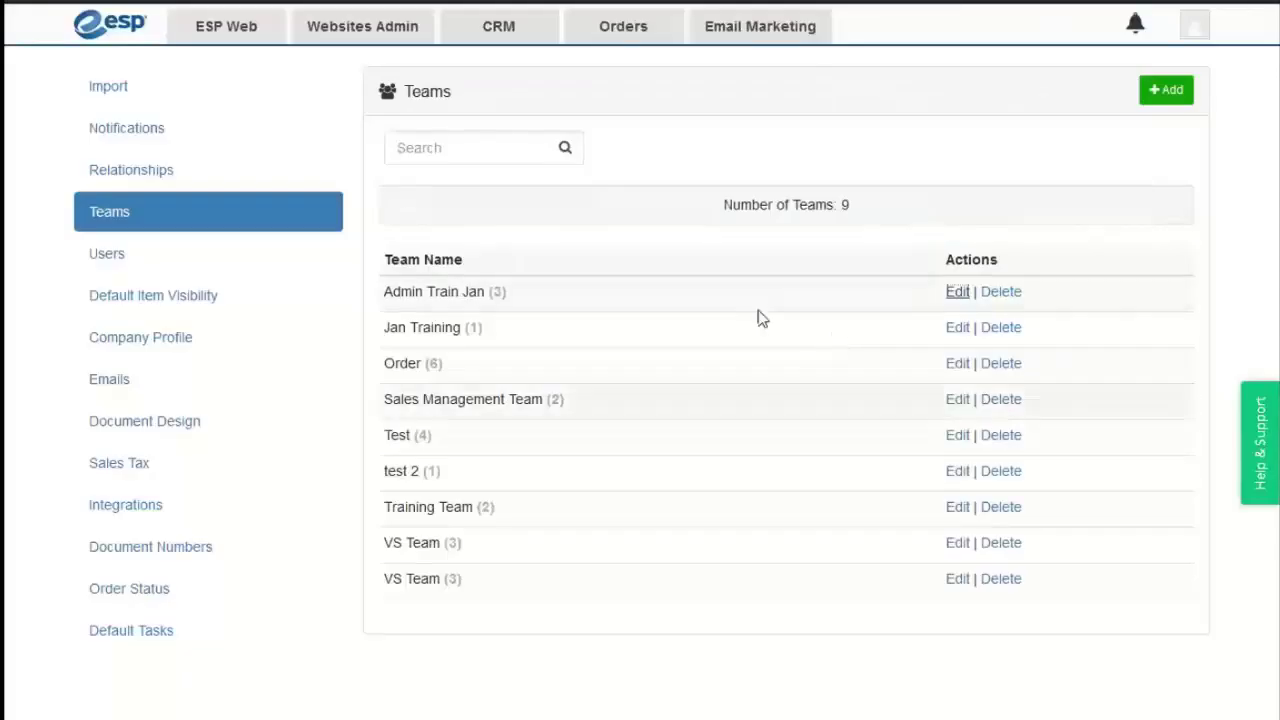
pyautogui.click(1169, 97)
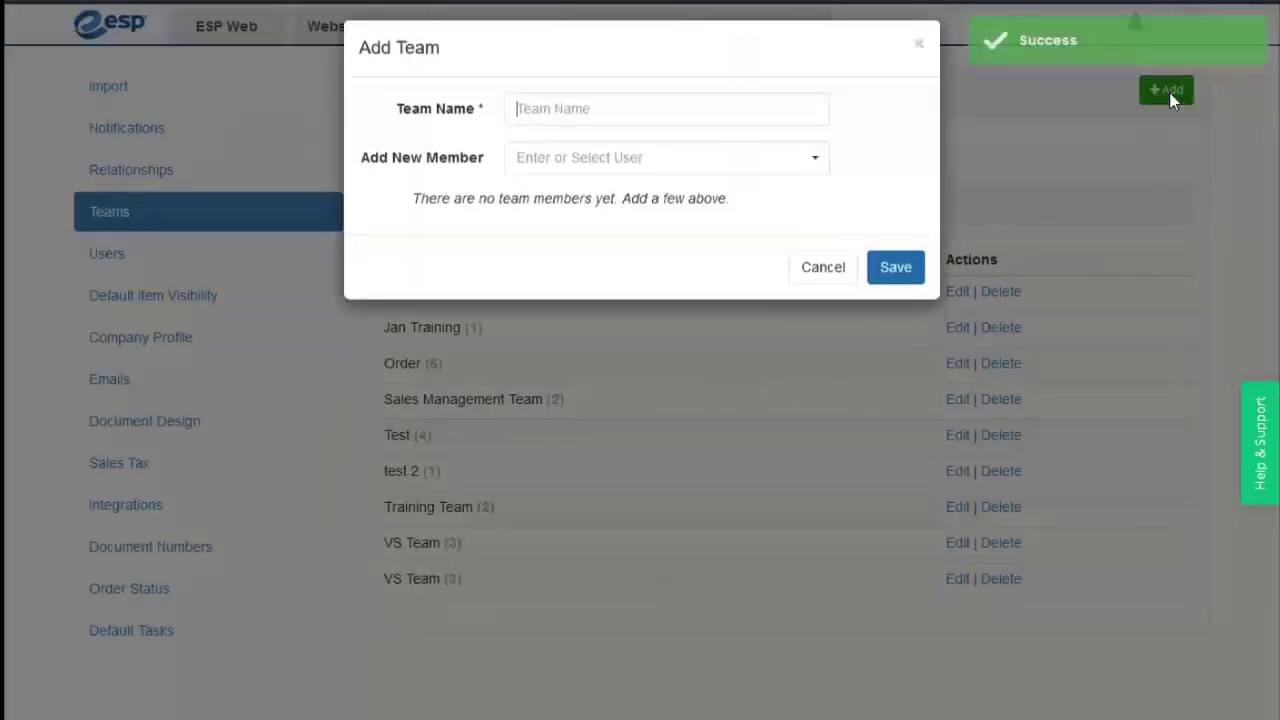
pyautogui.click(651, 125)
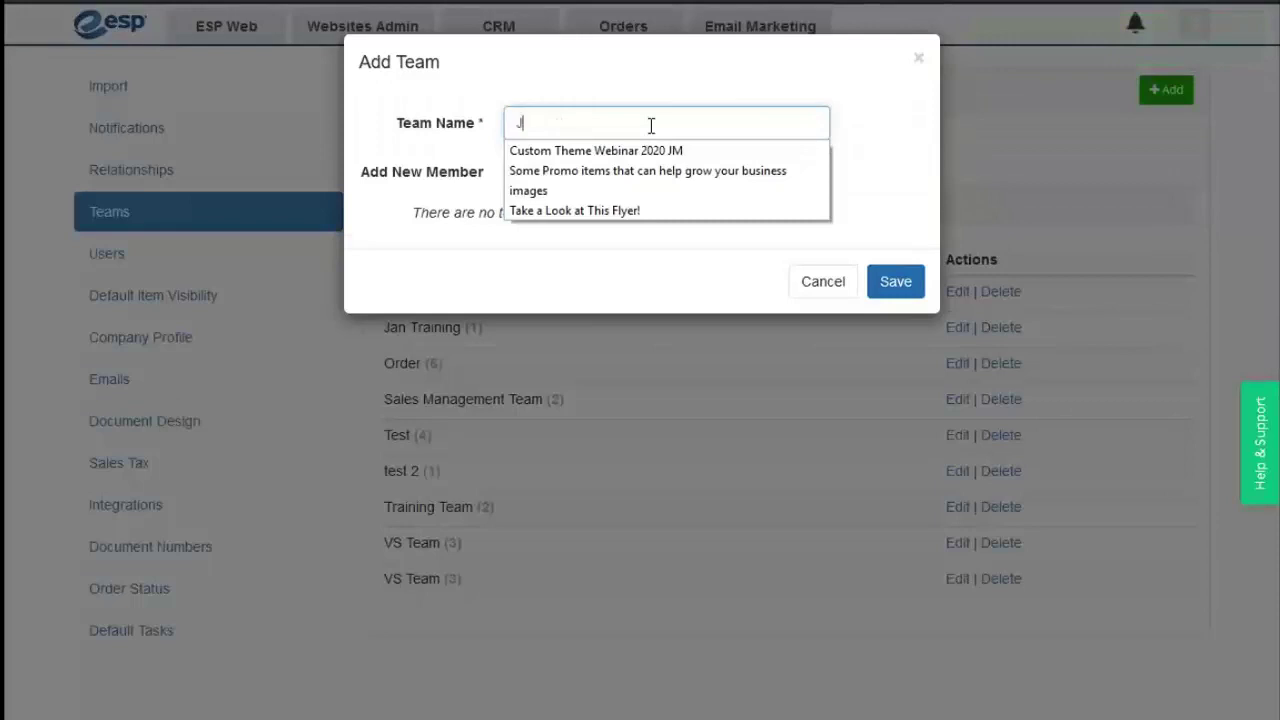
pyautogui.write('Jakes Team')
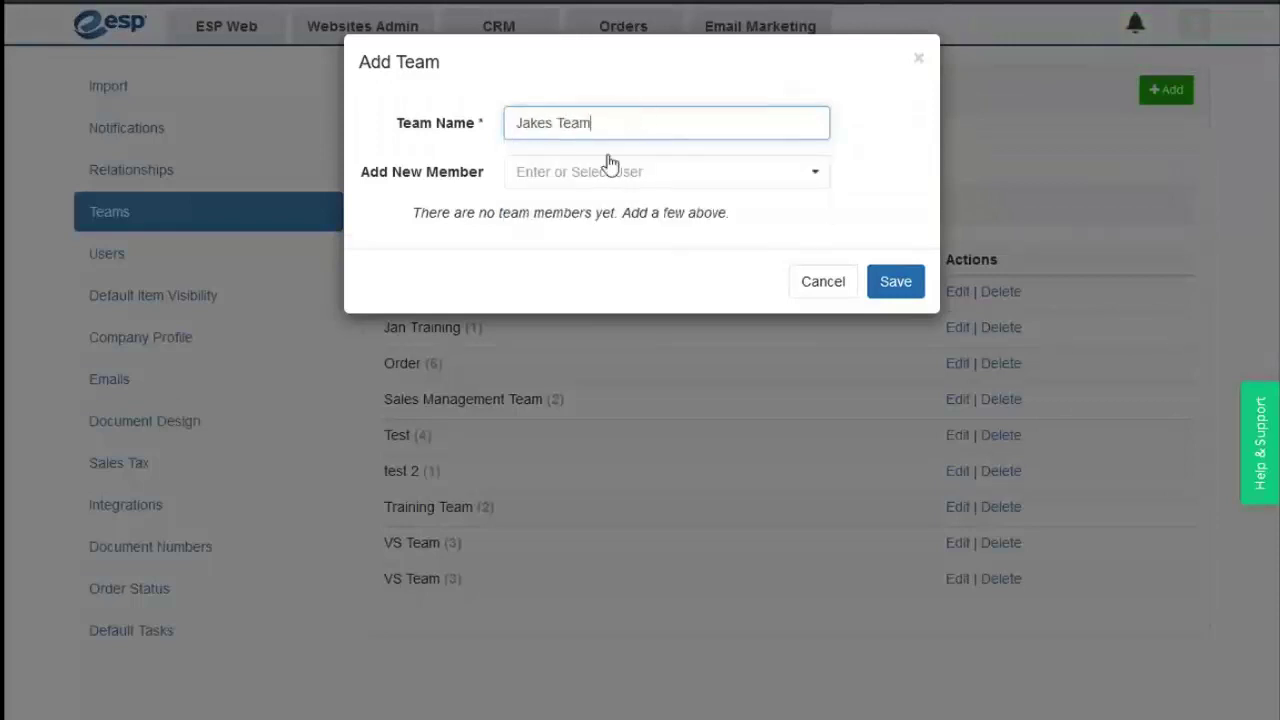
pyautogui.click(583, 178)
pyautogui.click(582, 174)
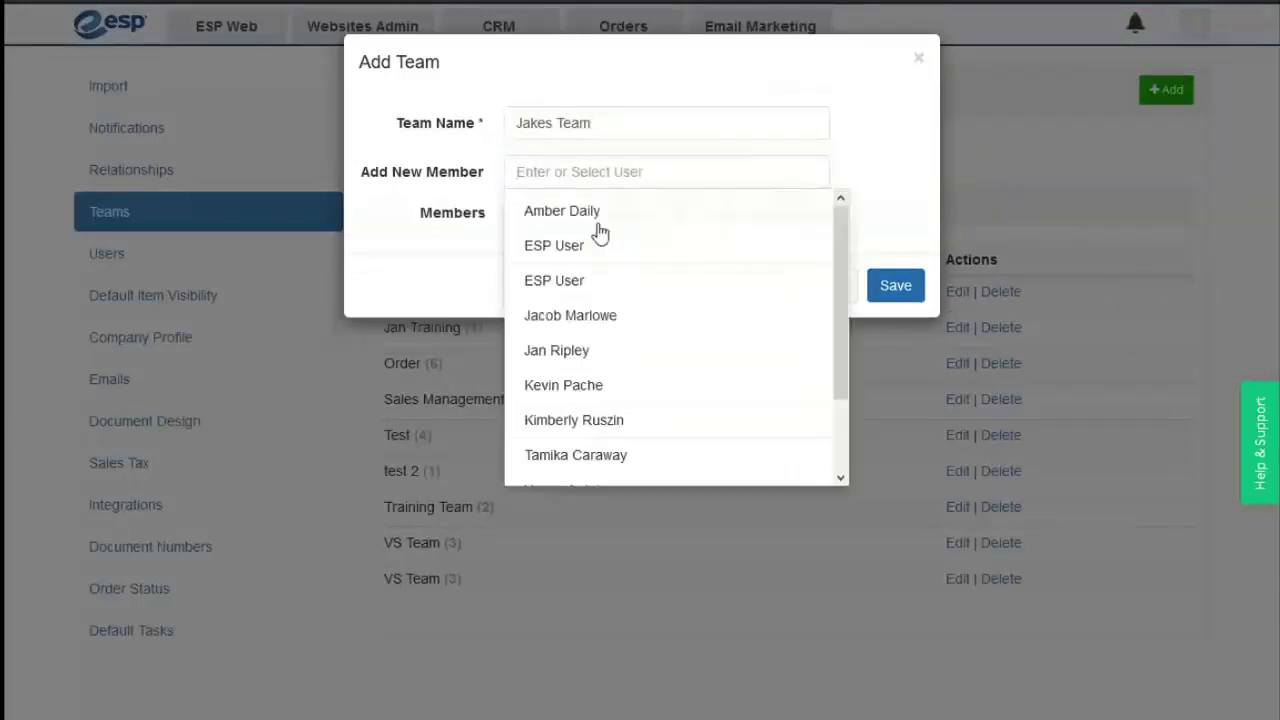
pyautogui.click(589, 222)
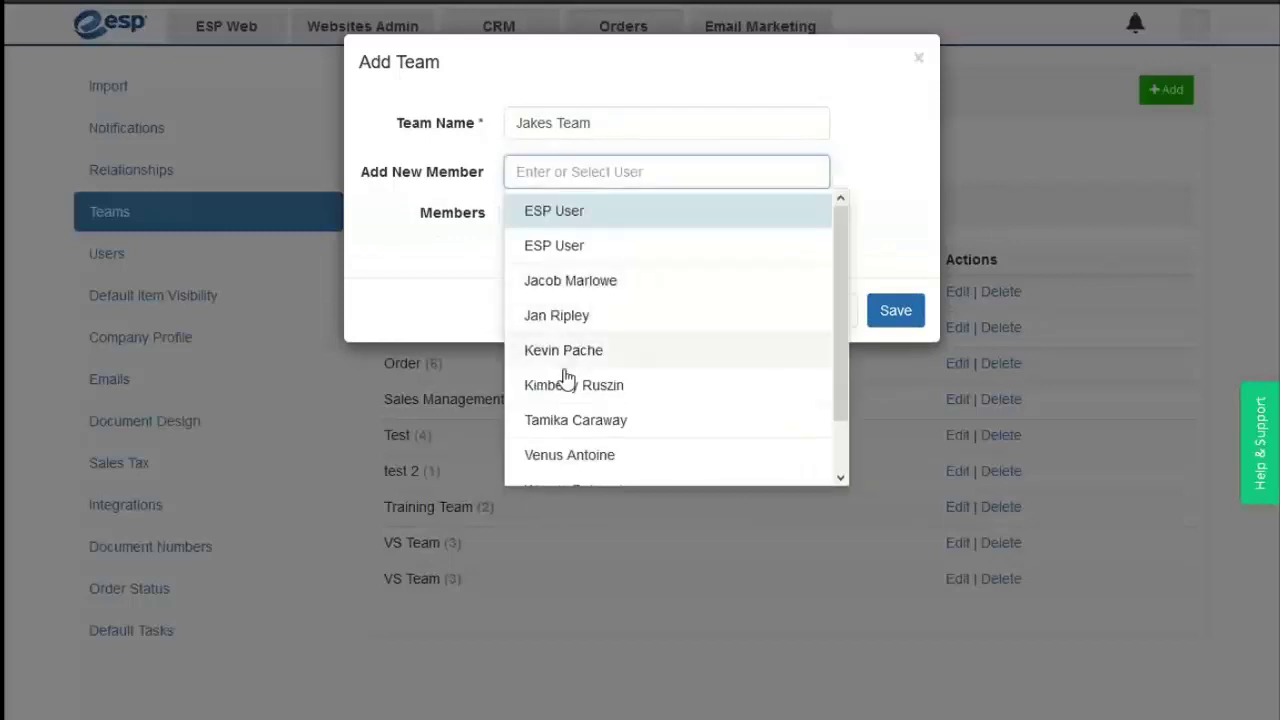
pyautogui.click(578, 285)
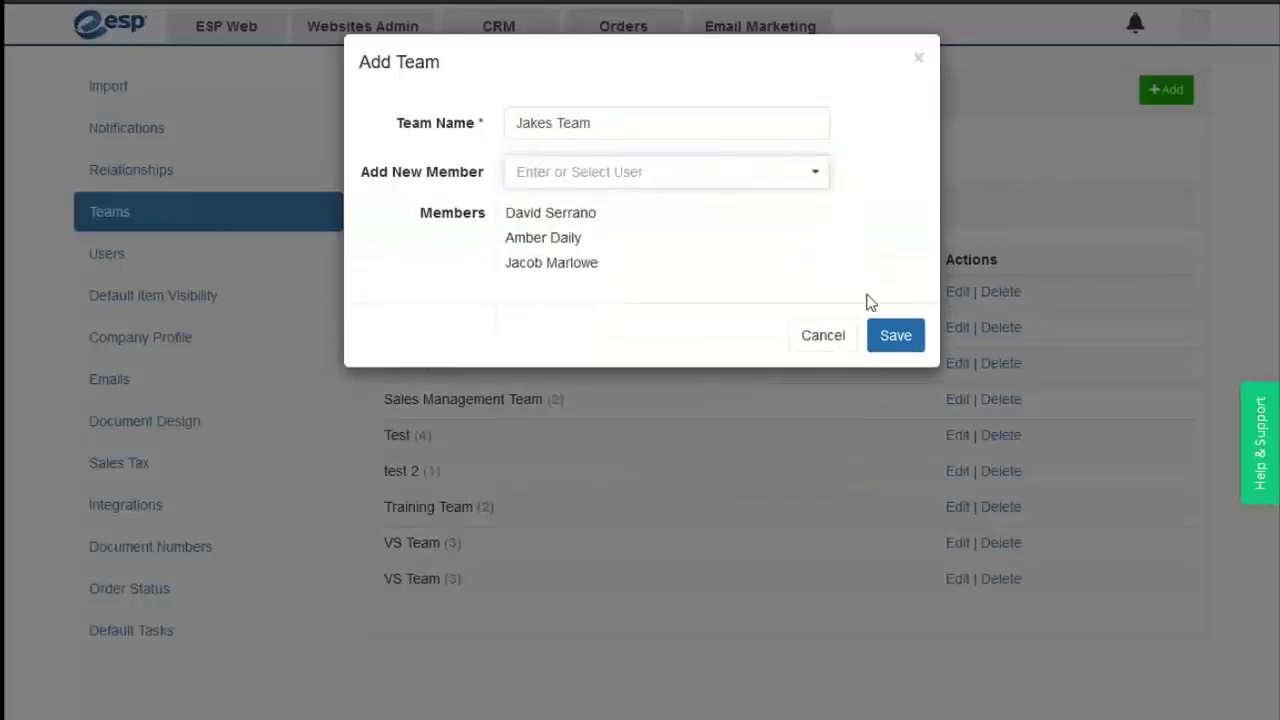
pyautogui.click(918, 58)
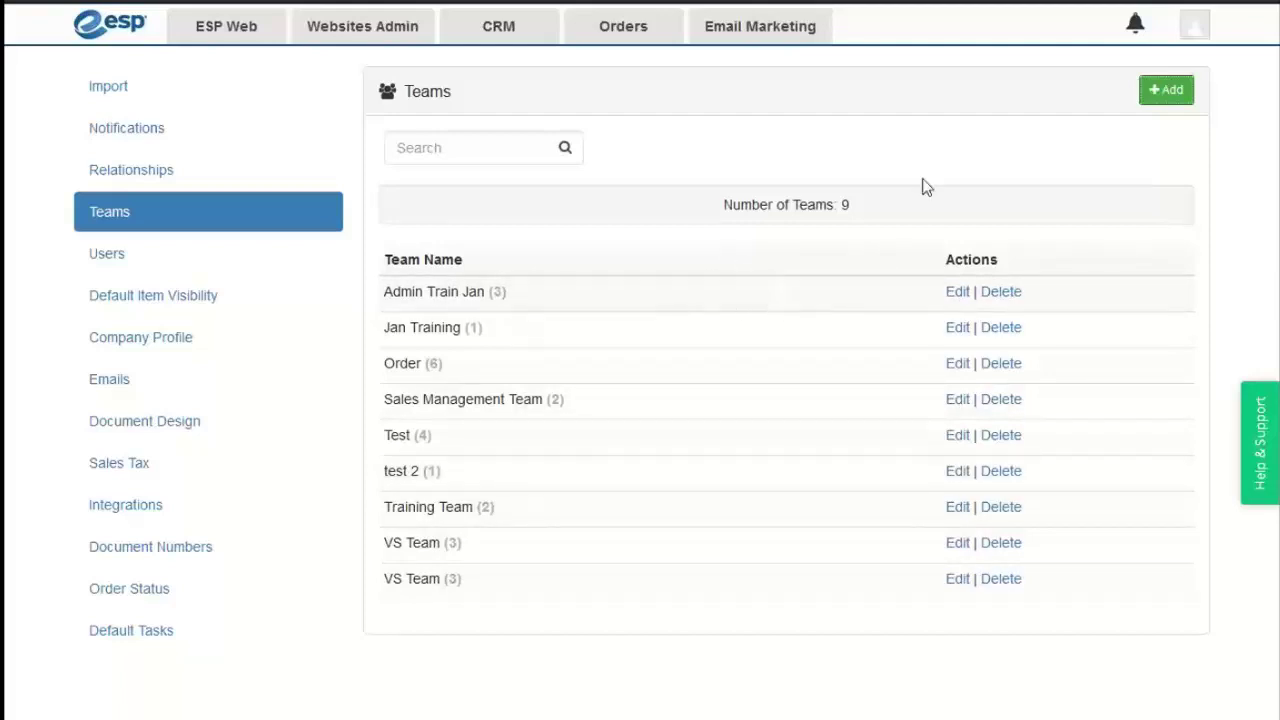
# Try searching members in Admin Train Jan's editor, close it unchanged, then go to Users
pyautogui.click(955, 291)
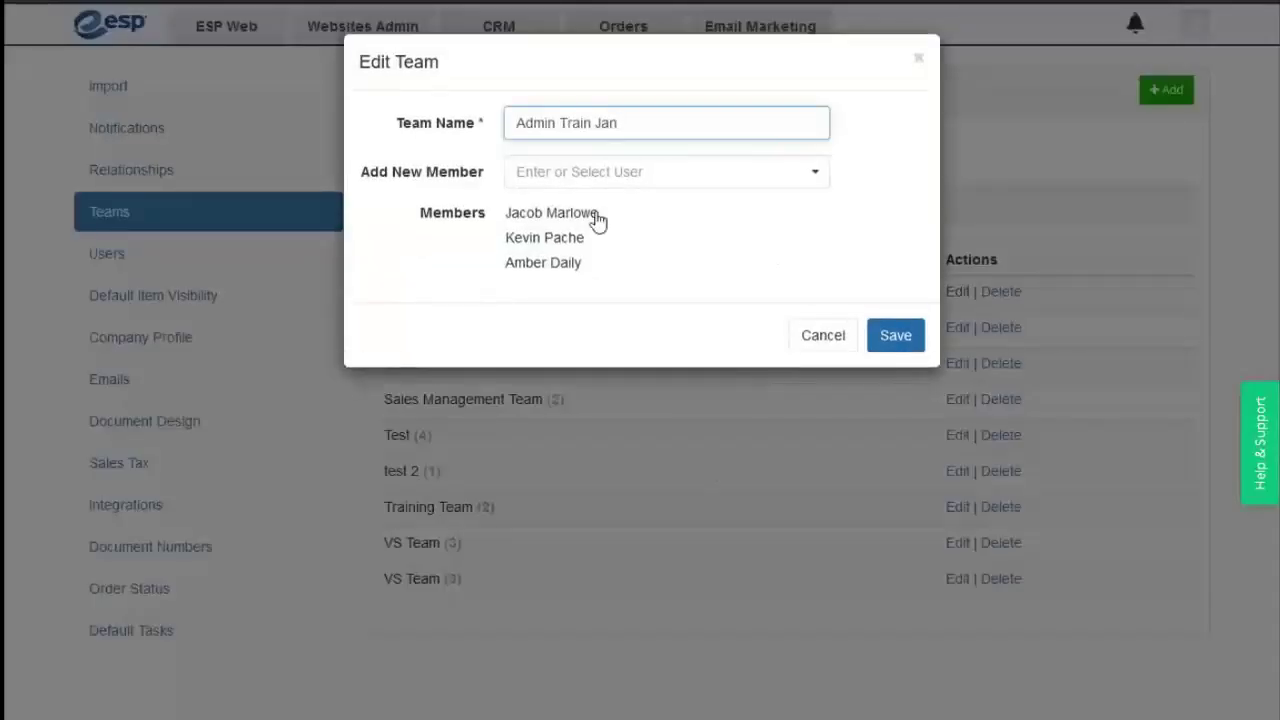
pyautogui.click(589, 175)
pyautogui.scroll(-2, 648, 362)
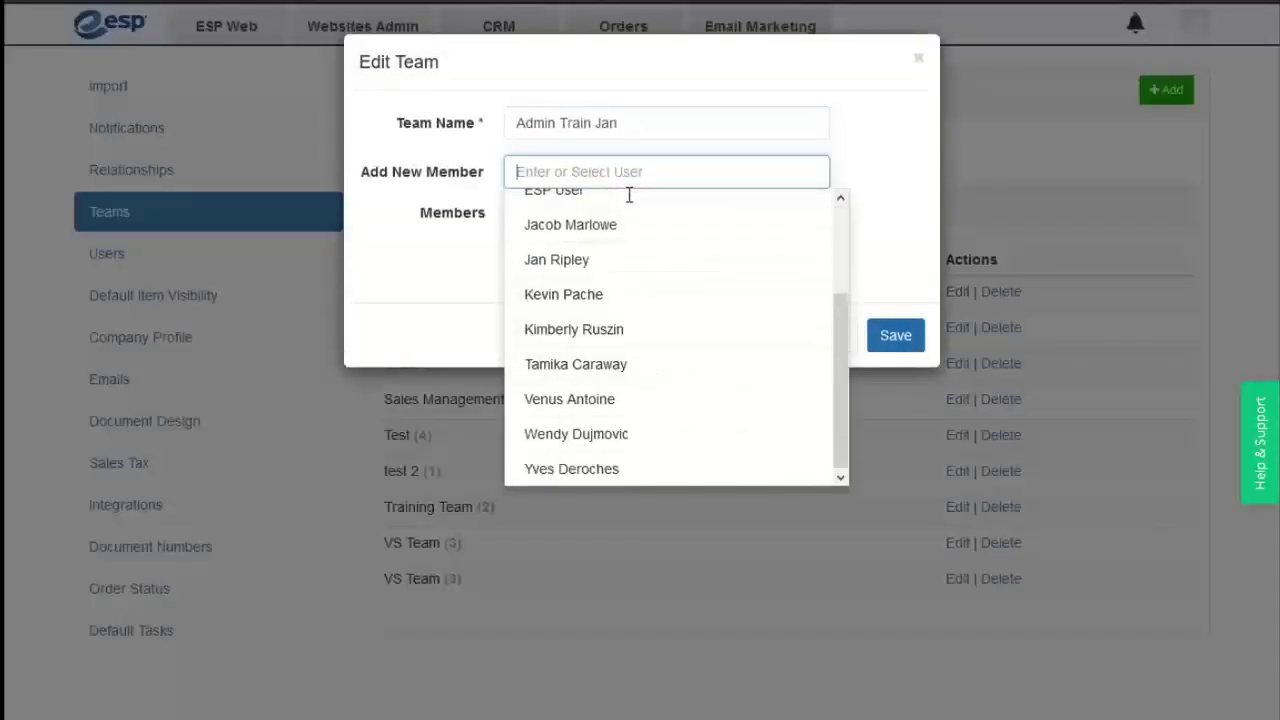
pyautogui.write('asdf')
pyautogui.press('BackSpace')
pyautogui.write('amber')
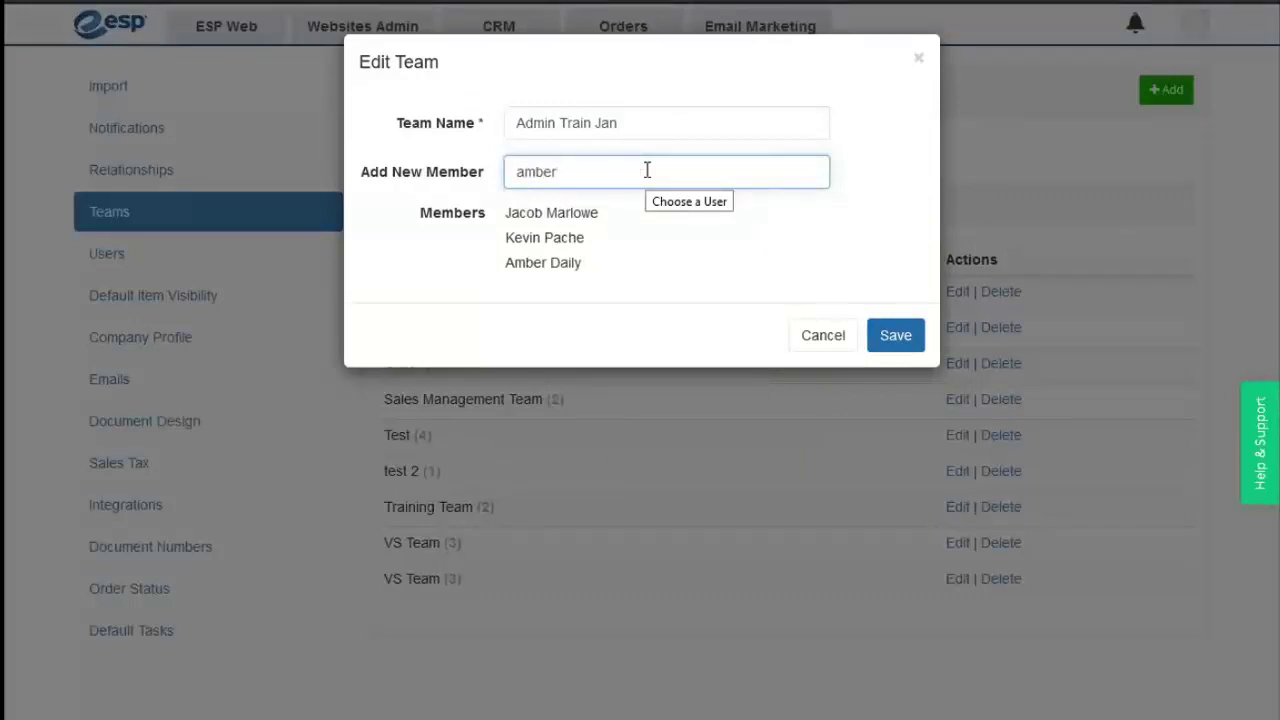
pyautogui.click(648, 208)
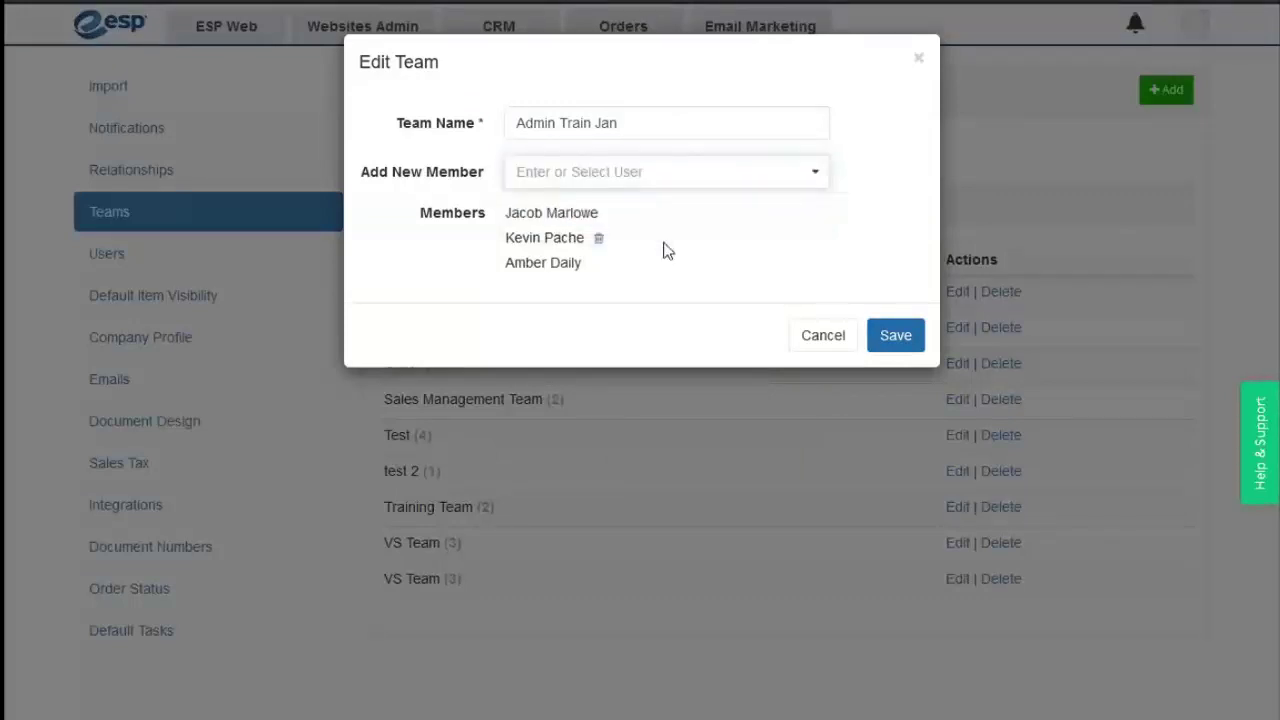
pyautogui.click(676, 177)
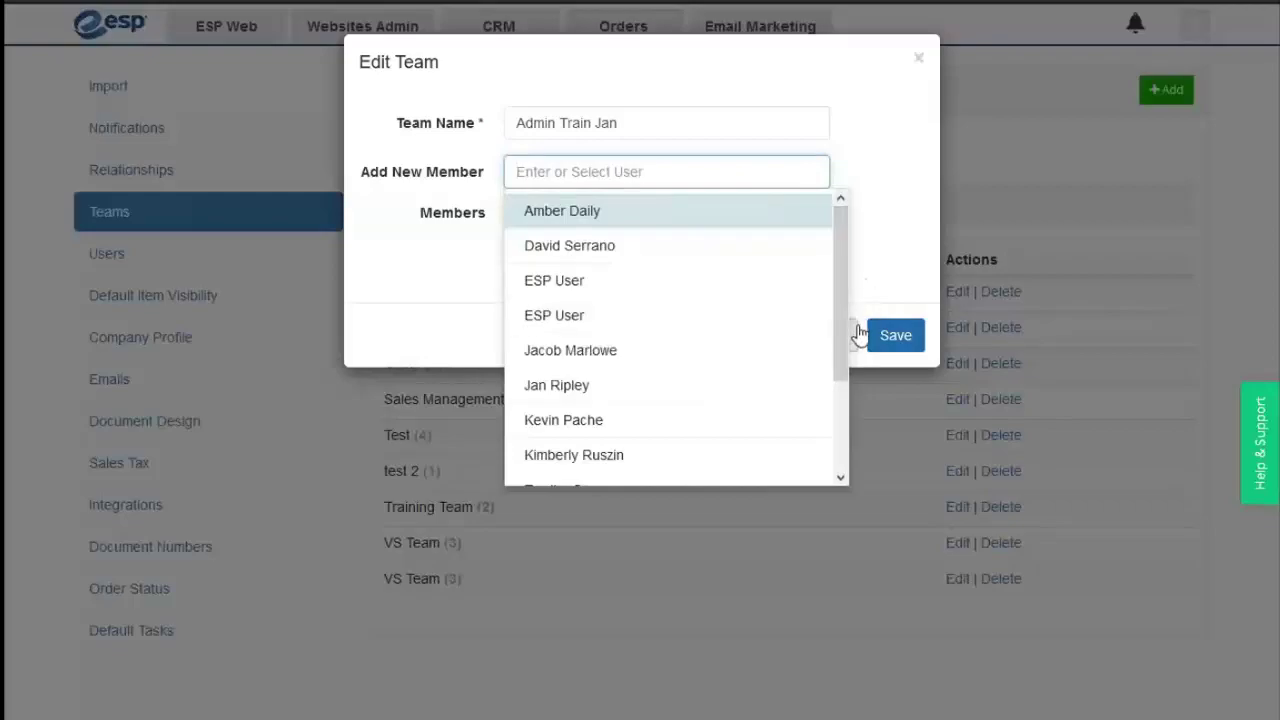
pyautogui.click(868, 334)
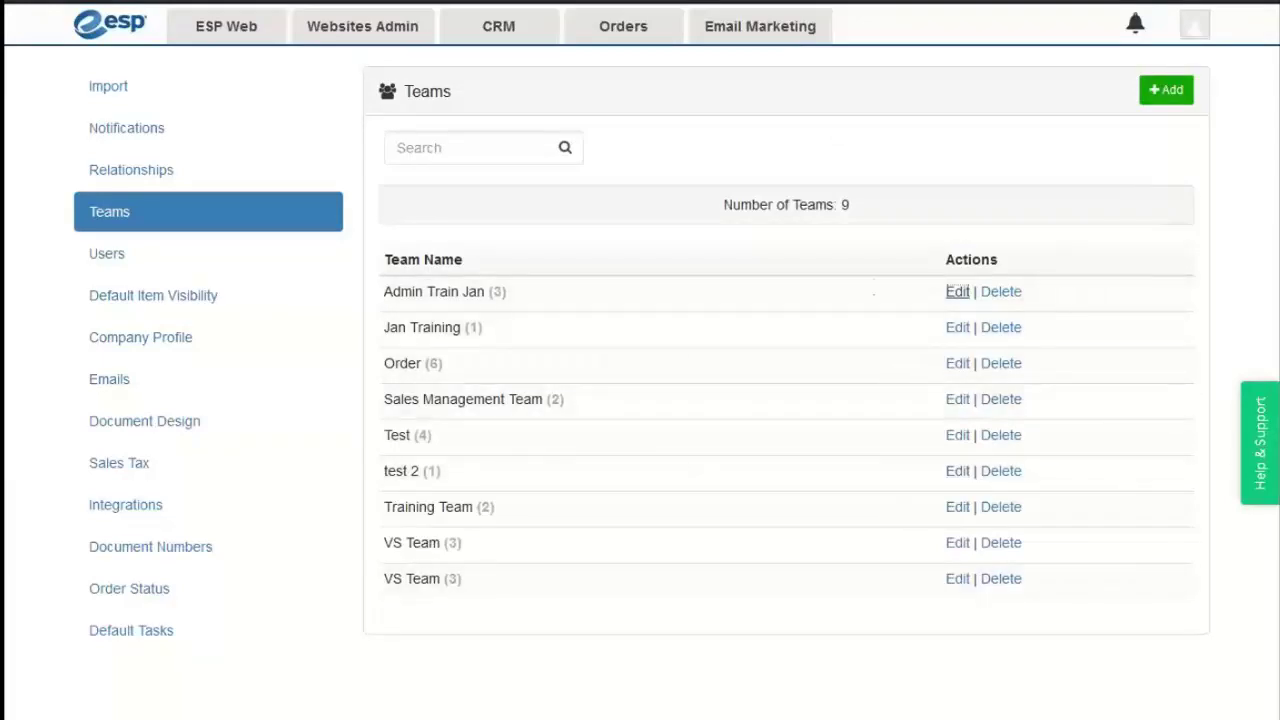
pyautogui.click(102, 266)
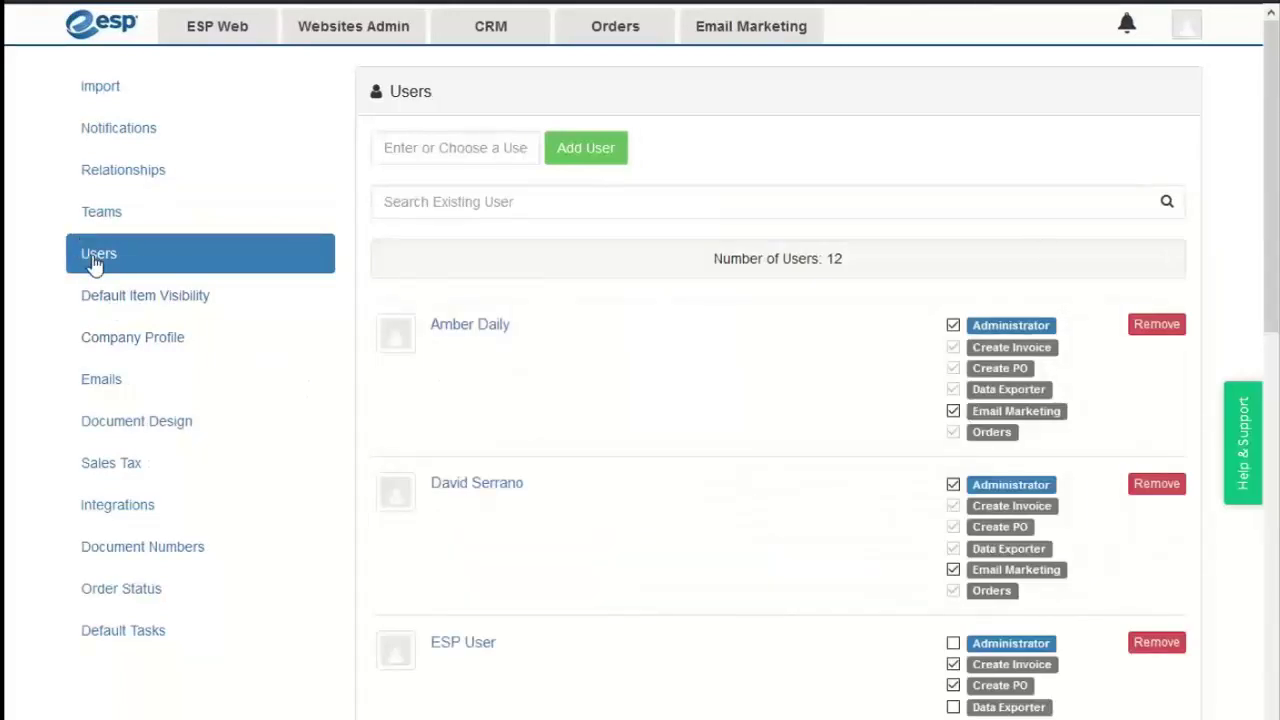
# Clear the Add User field and filter existing users by a user's first name
pyautogui.scroll(-2, 749, 580)
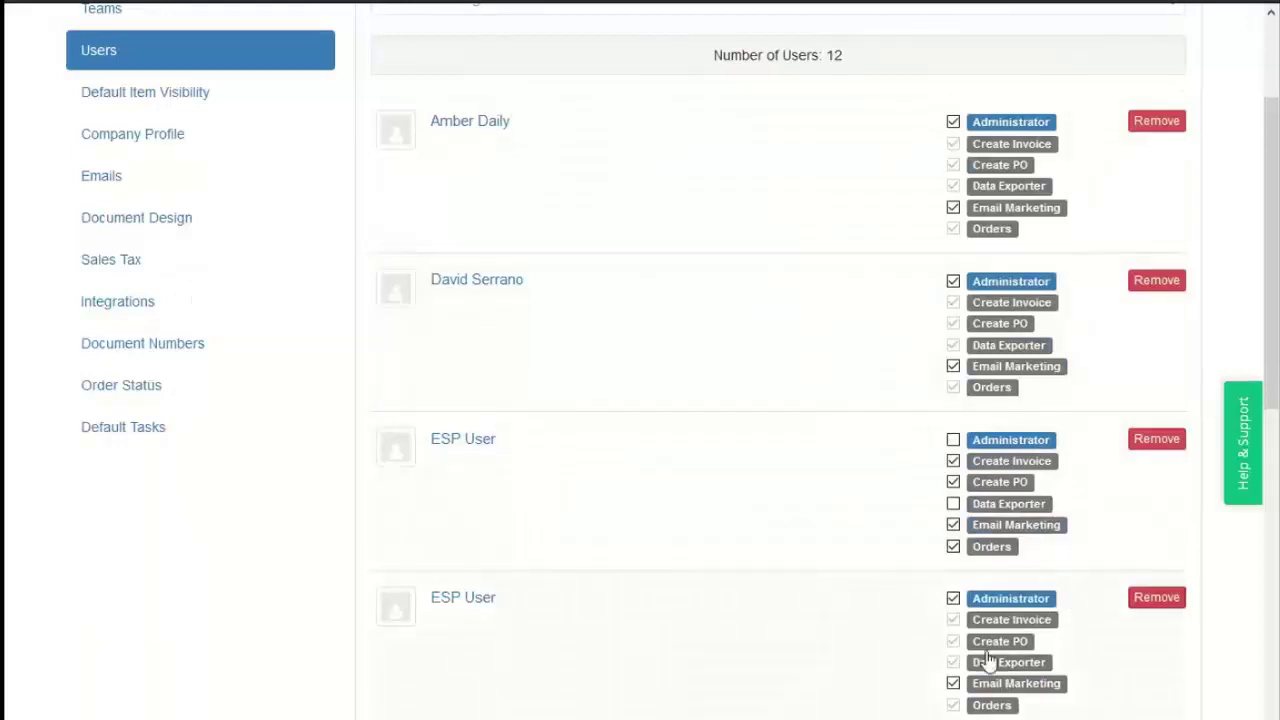
pyautogui.scroll(2, 555, 275)
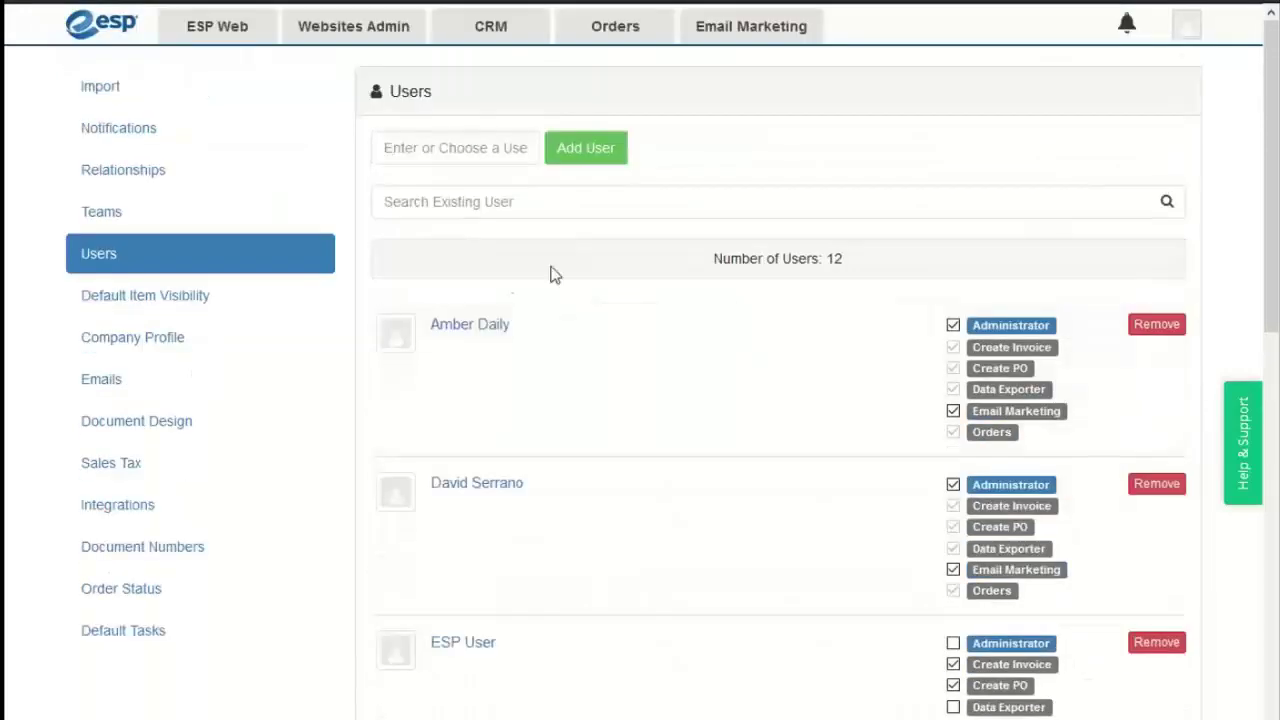
pyautogui.click(467, 155)
pyautogui.write('amber')
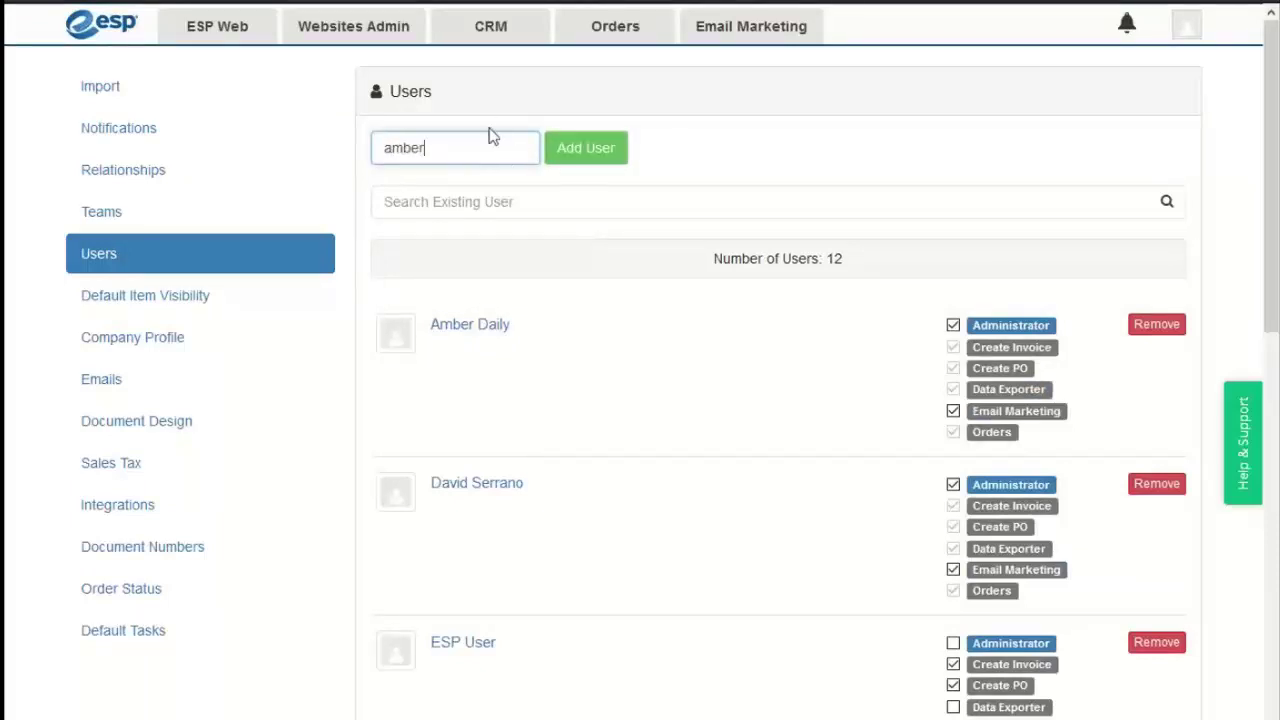
pyautogui.doubleClick(484, 155)
pyautogui.press('BackSpace')
pyautogui.press('Tab')
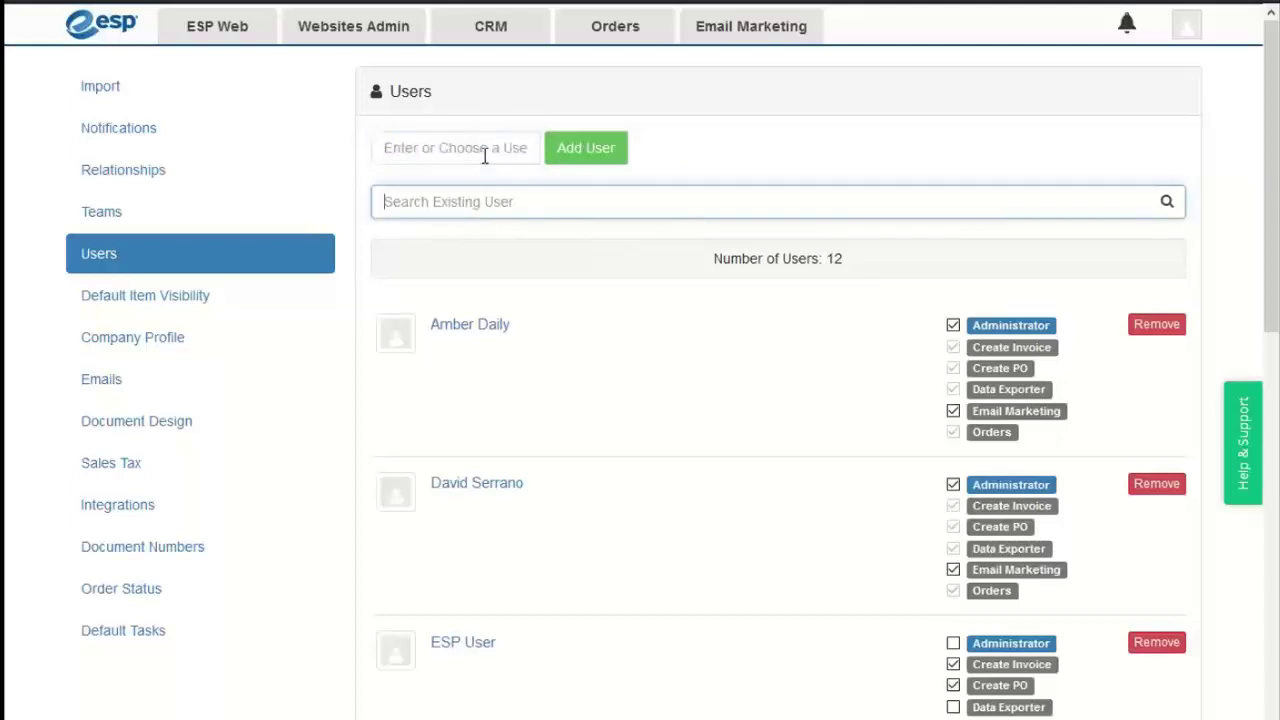
pyautogui.write('amber')
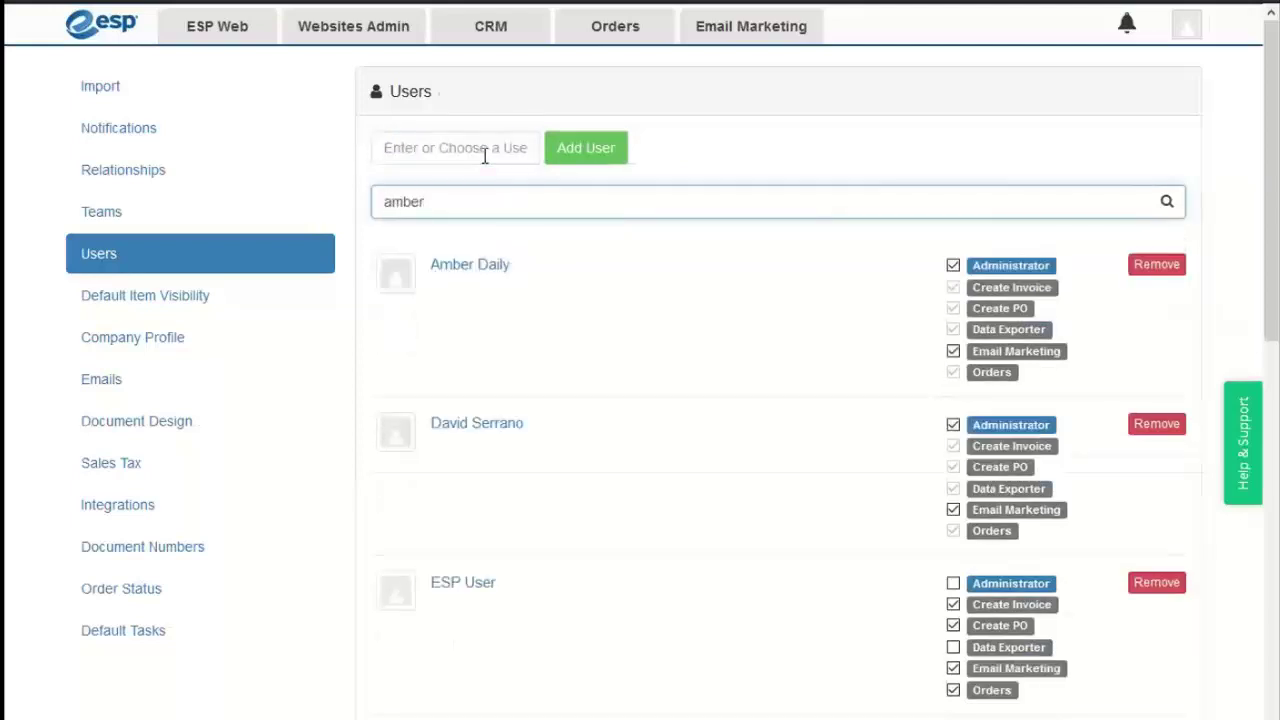